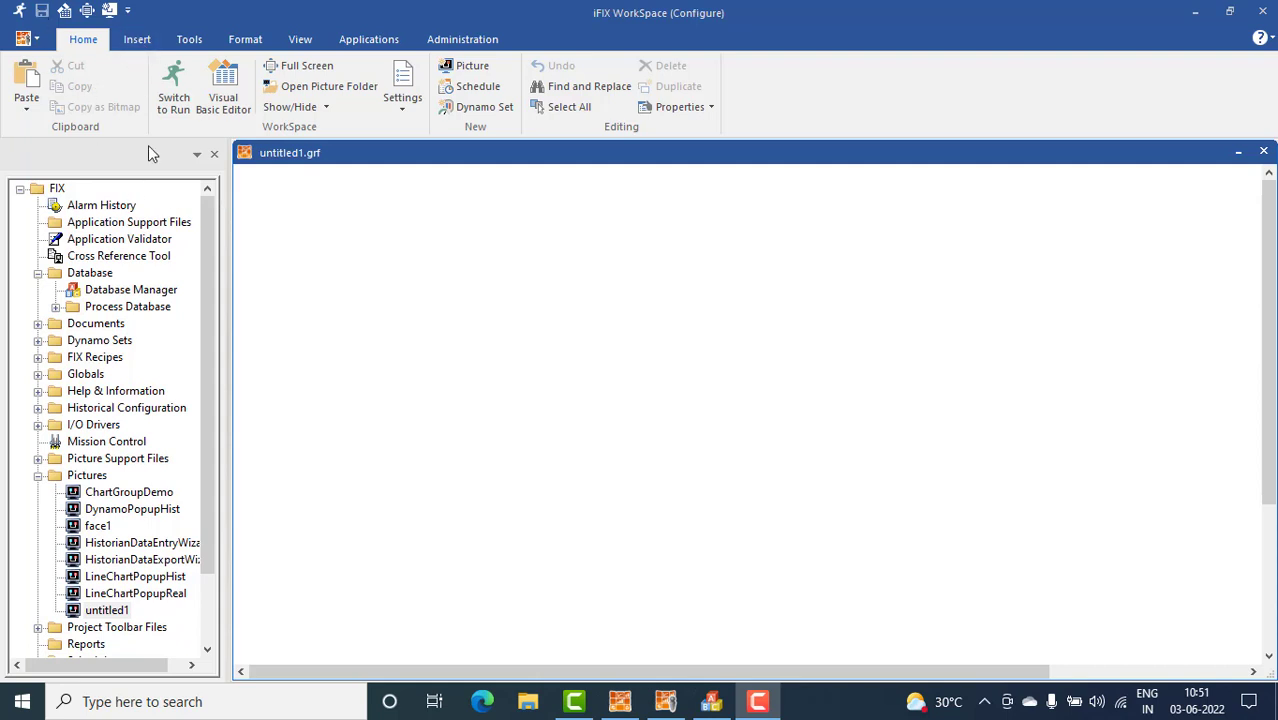
# Step: Open Database Manager and create an Analog Input block with the tag name ALARMS in the first empty row
pyautogui.click(130, 292)
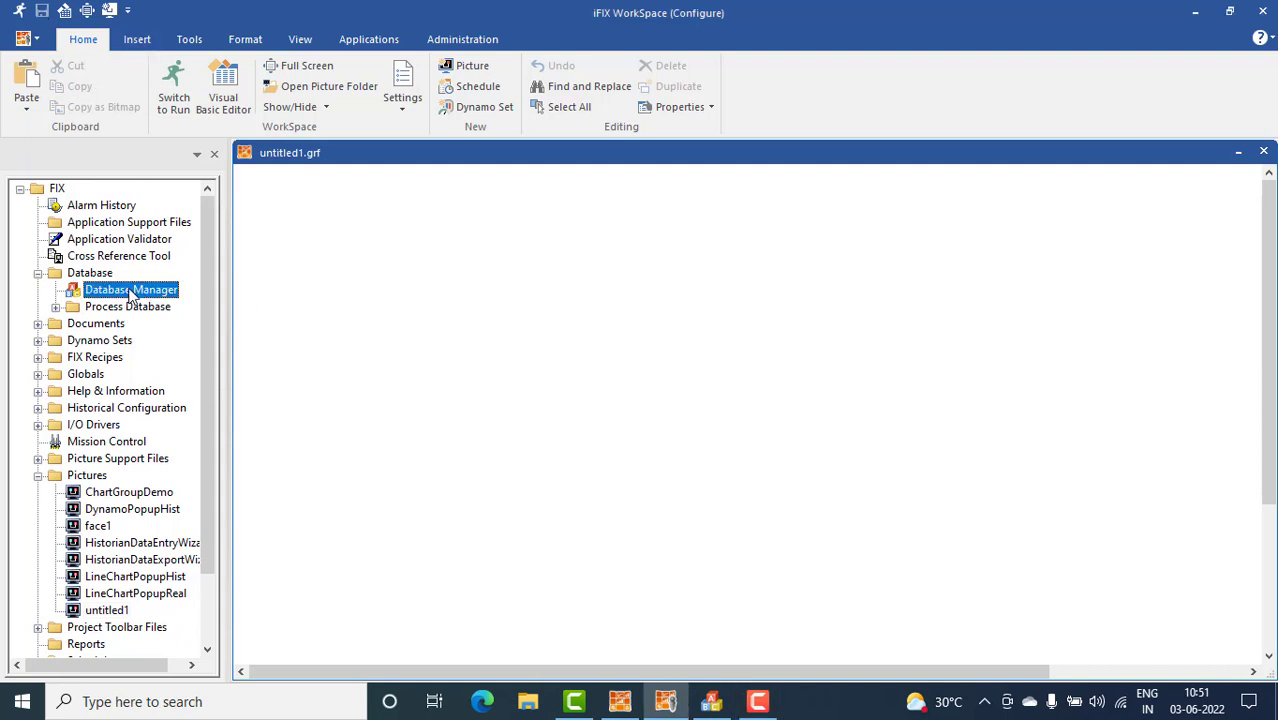
pyautogui.doubleClick(130, 290)
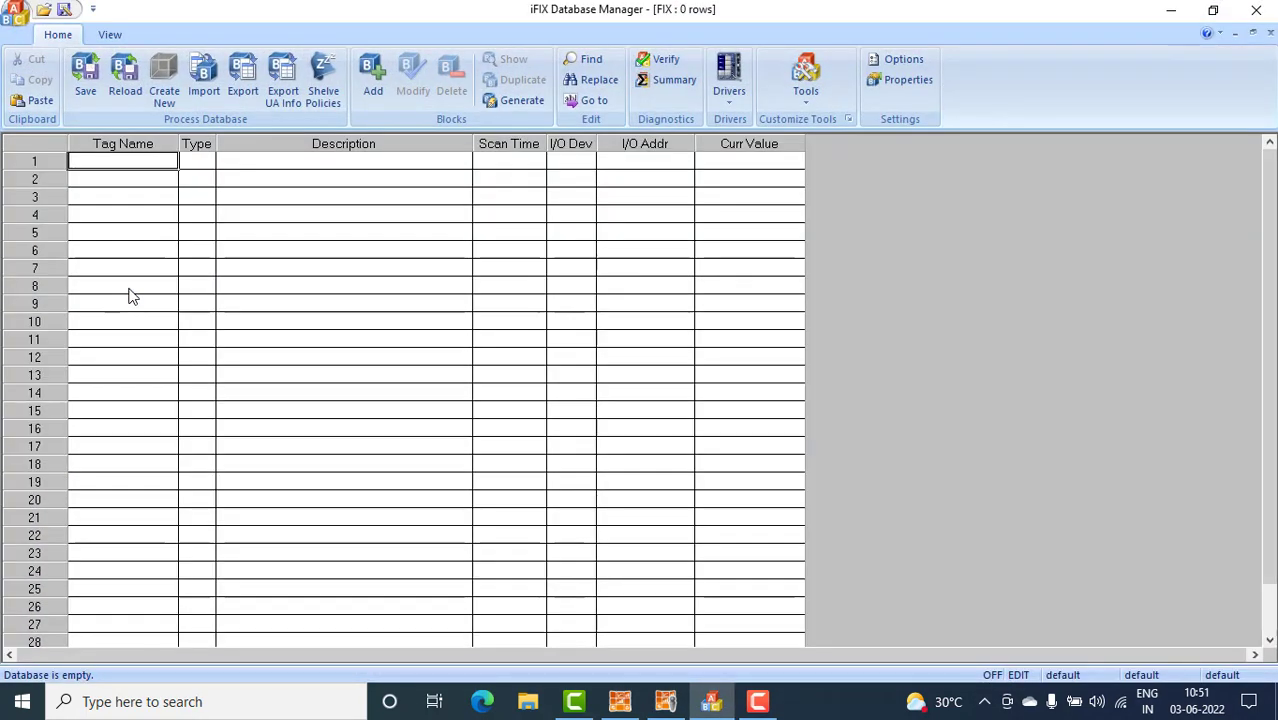
pyautogui.doubleClick(105, 160)
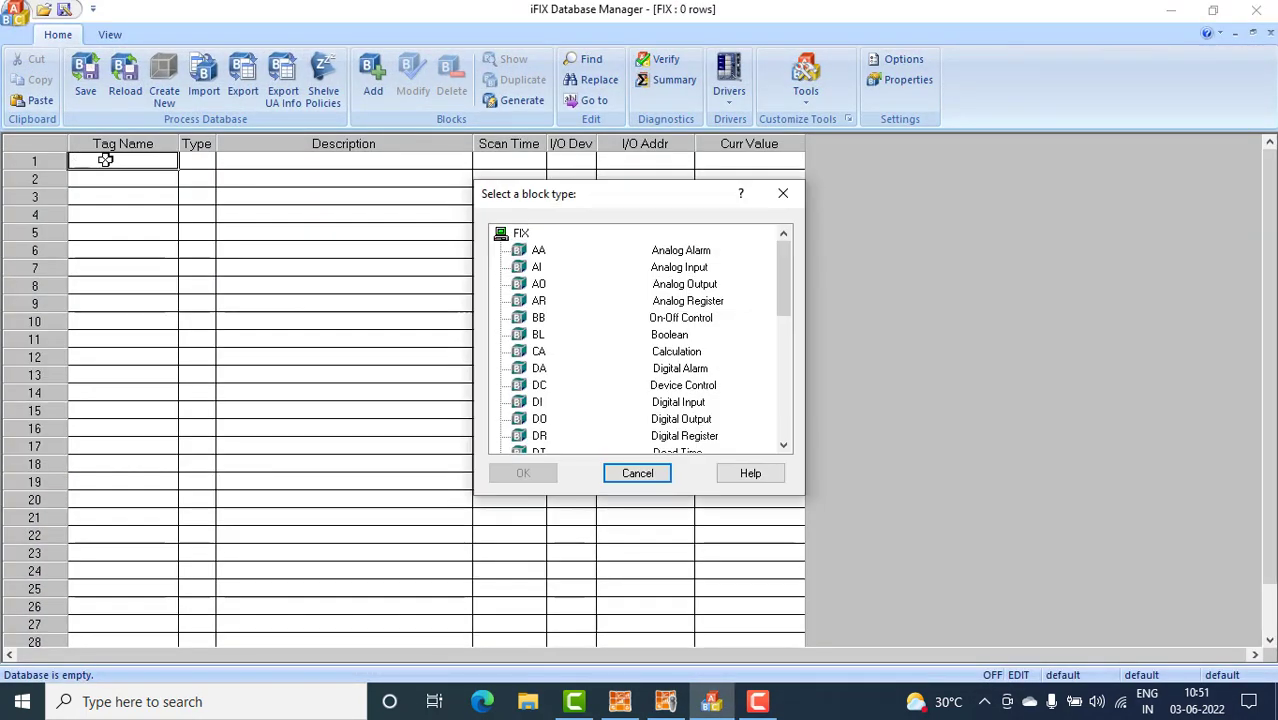
pyautogui.click(540, 268)
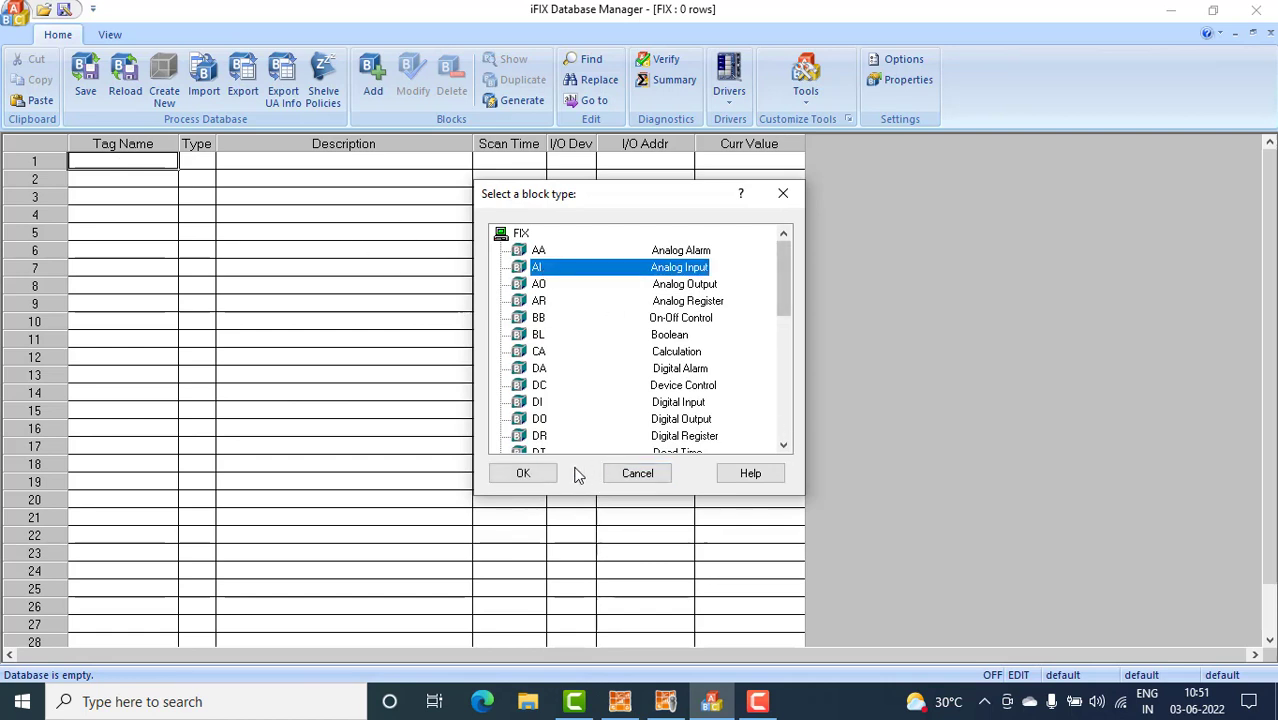
pyautogui.click(550, 479)
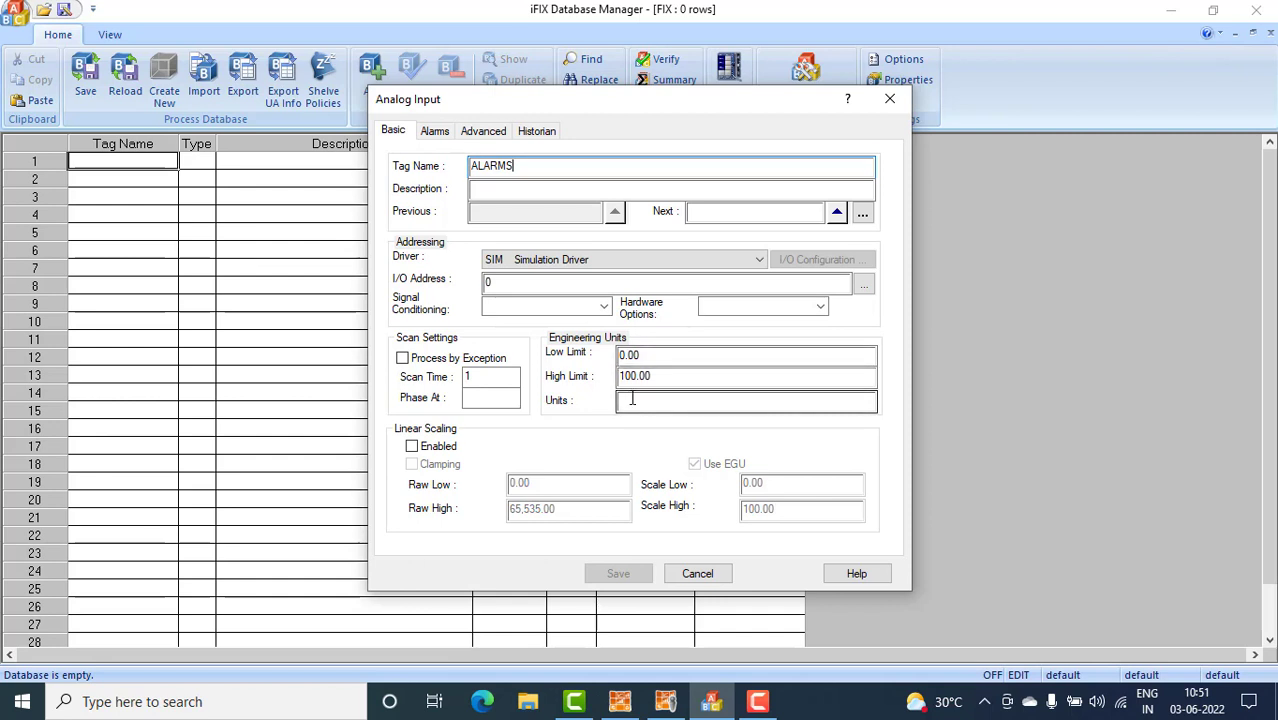
# Step: Set the ALARMS block's limits to Low Low 20, Low 30, High 75 and High High 85, and save it on scan
pyautogui.click(487, 138)
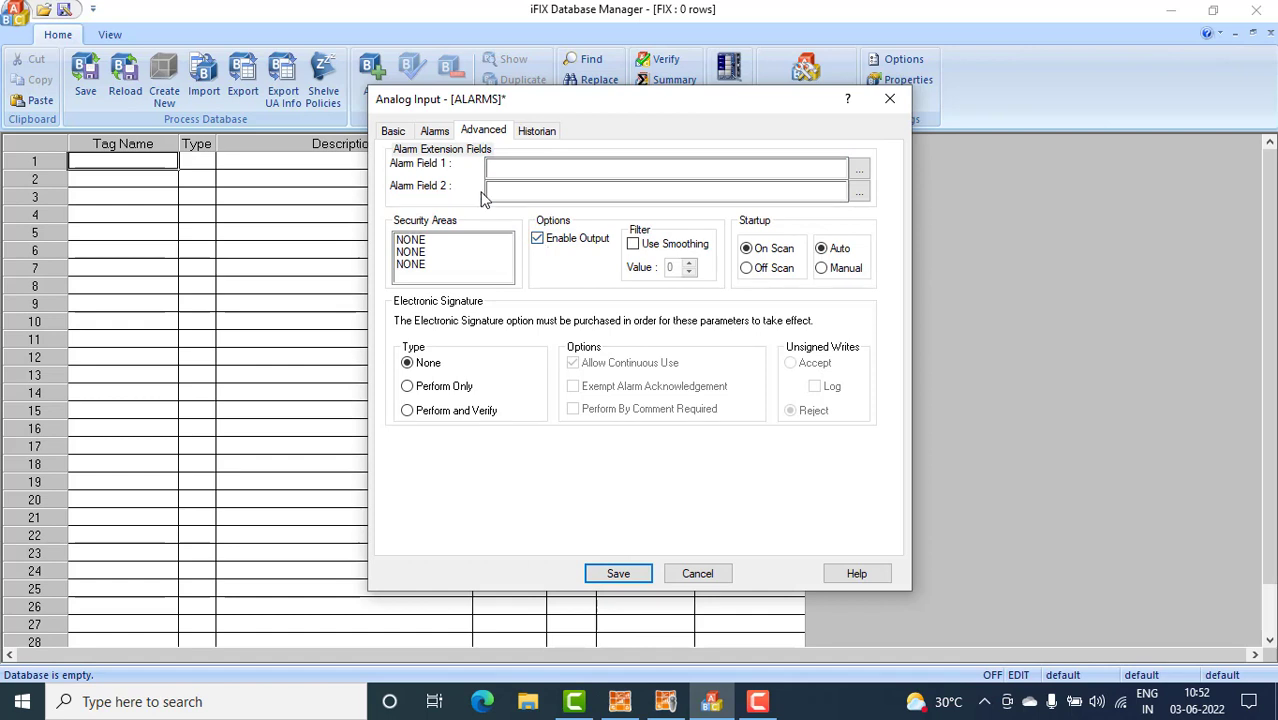
pyautogui.click(448, 134)
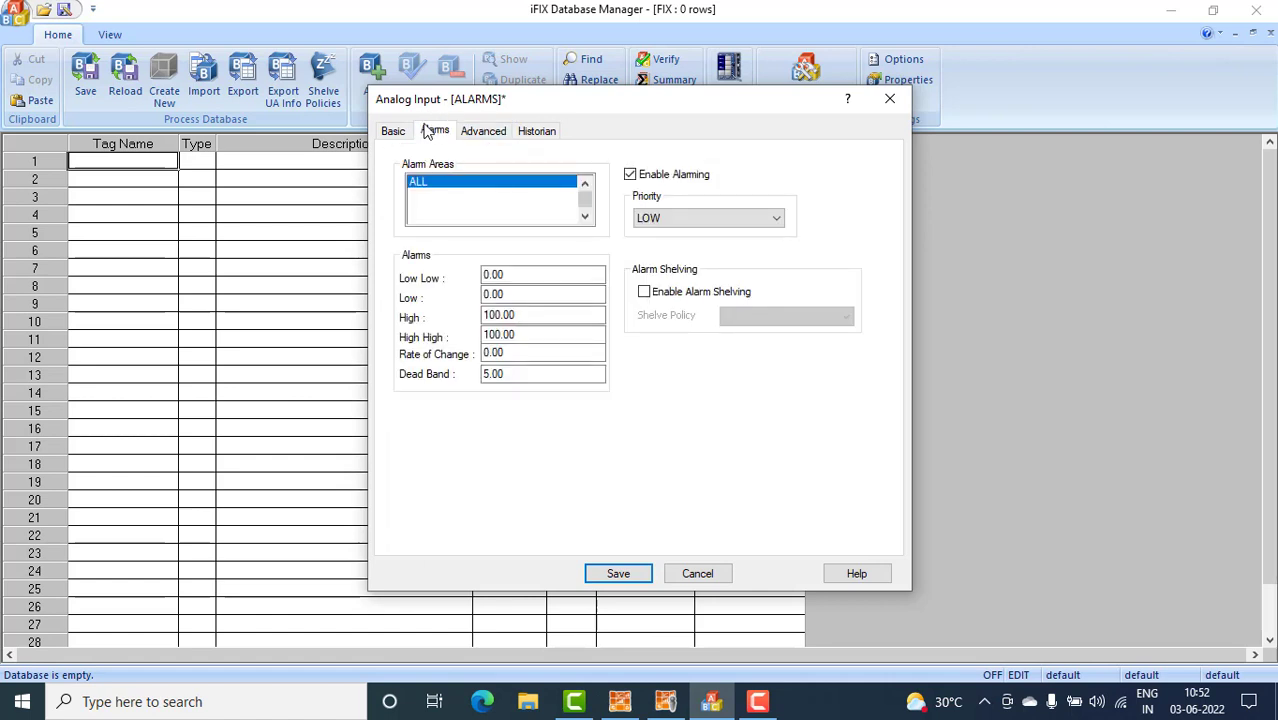
pyautogui.doubleClick(521, 274)
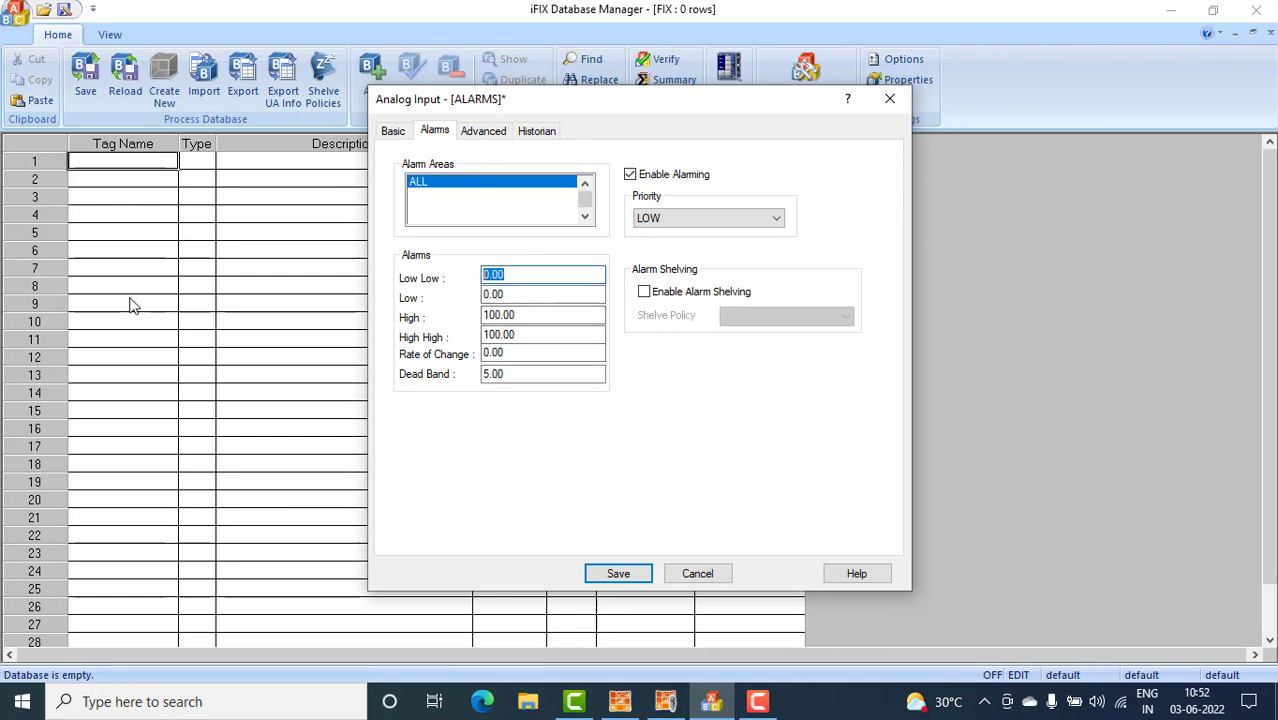
pyautogui.write('20')
pyautogui.press('Tab')
pyautogui.write('3')
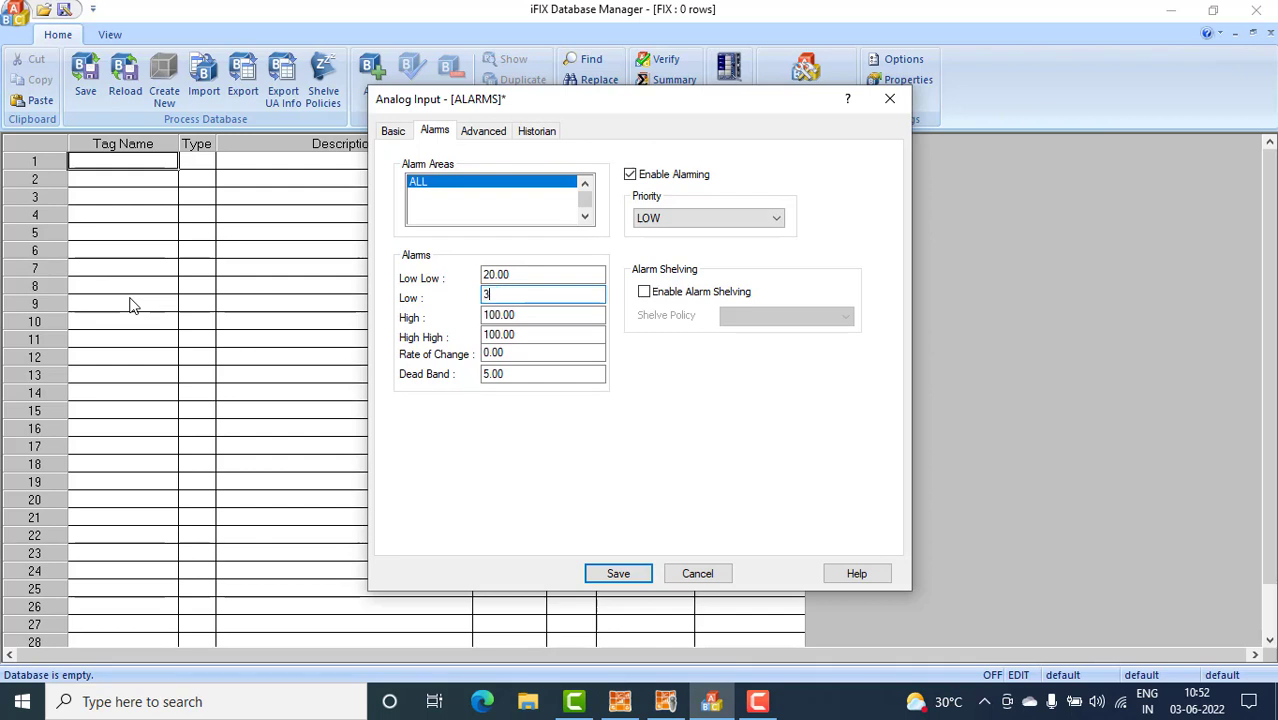
pyautogui.press('Tab')
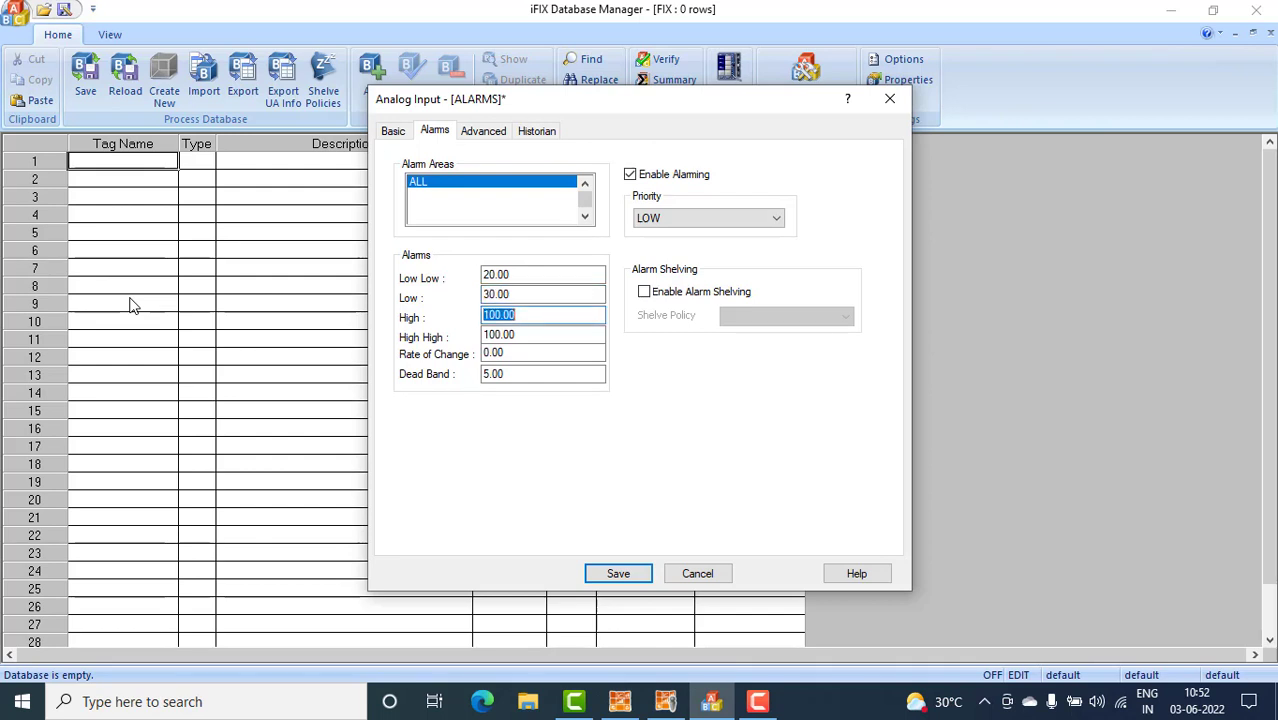
pyautogui.write('75')
pyautogui.press('Tab')
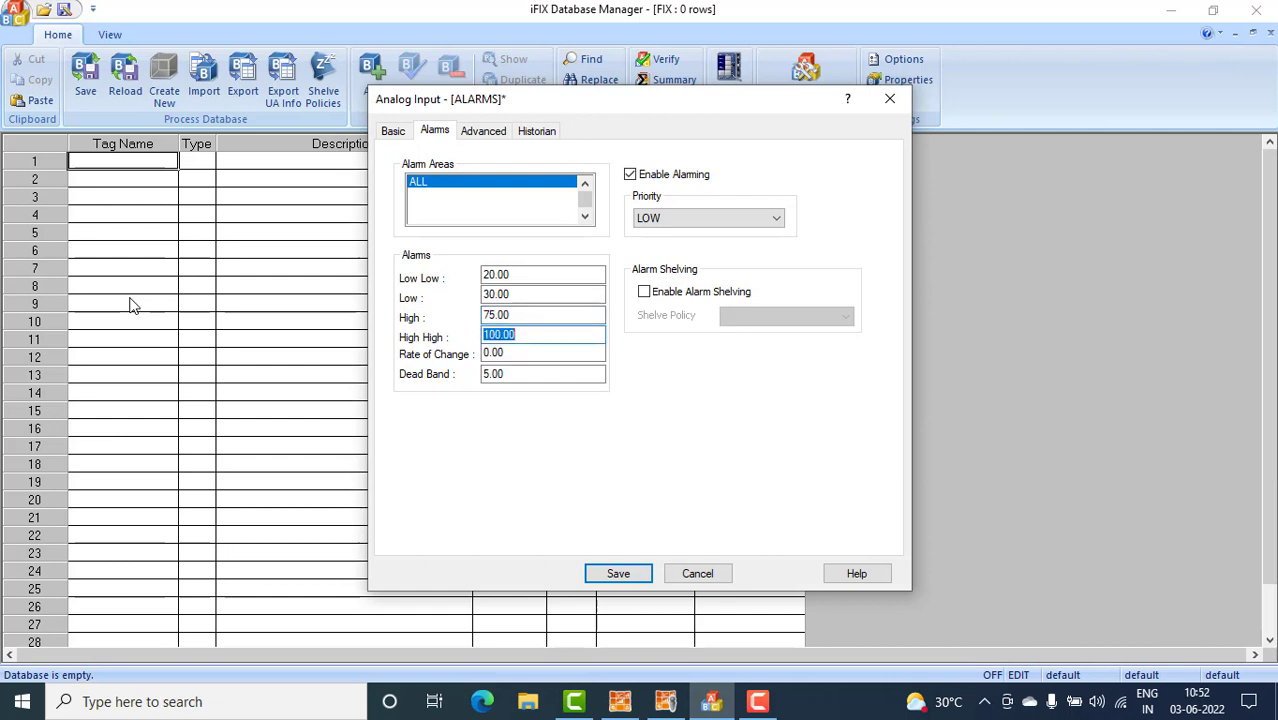
pyautogui.write('85')
pyautogui.press('Return')
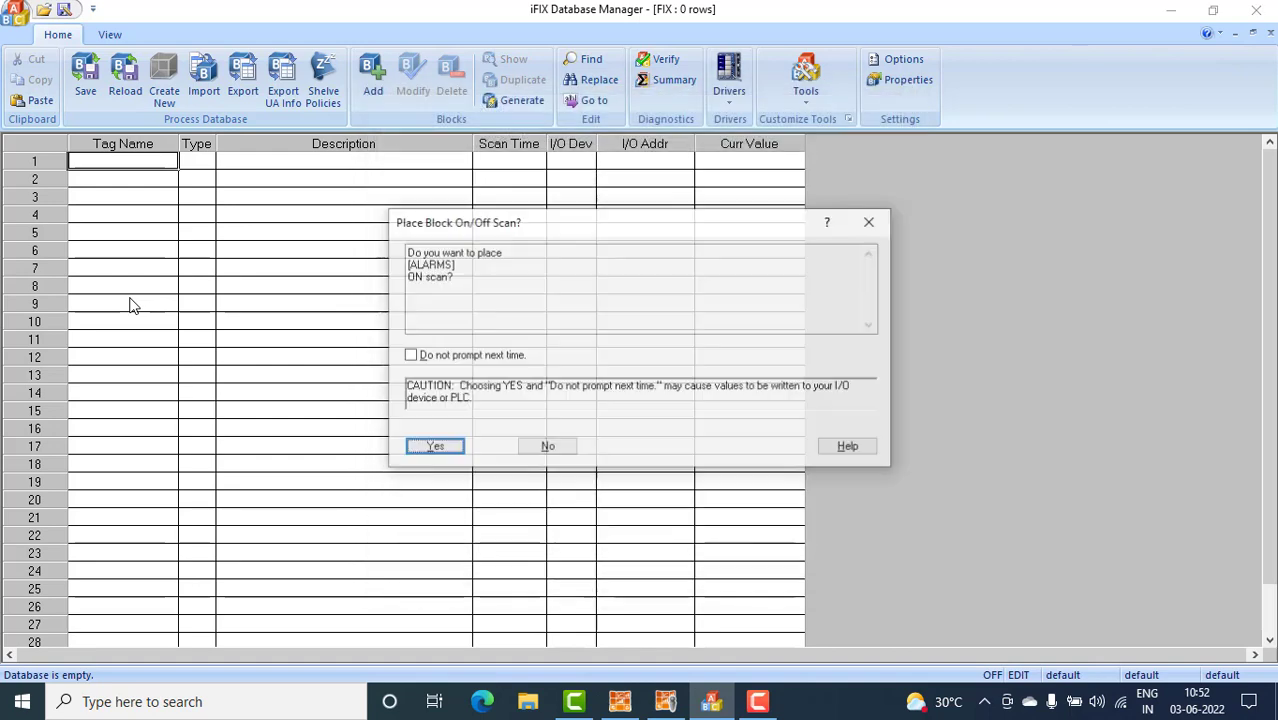
pyautogui.click(433, 448)
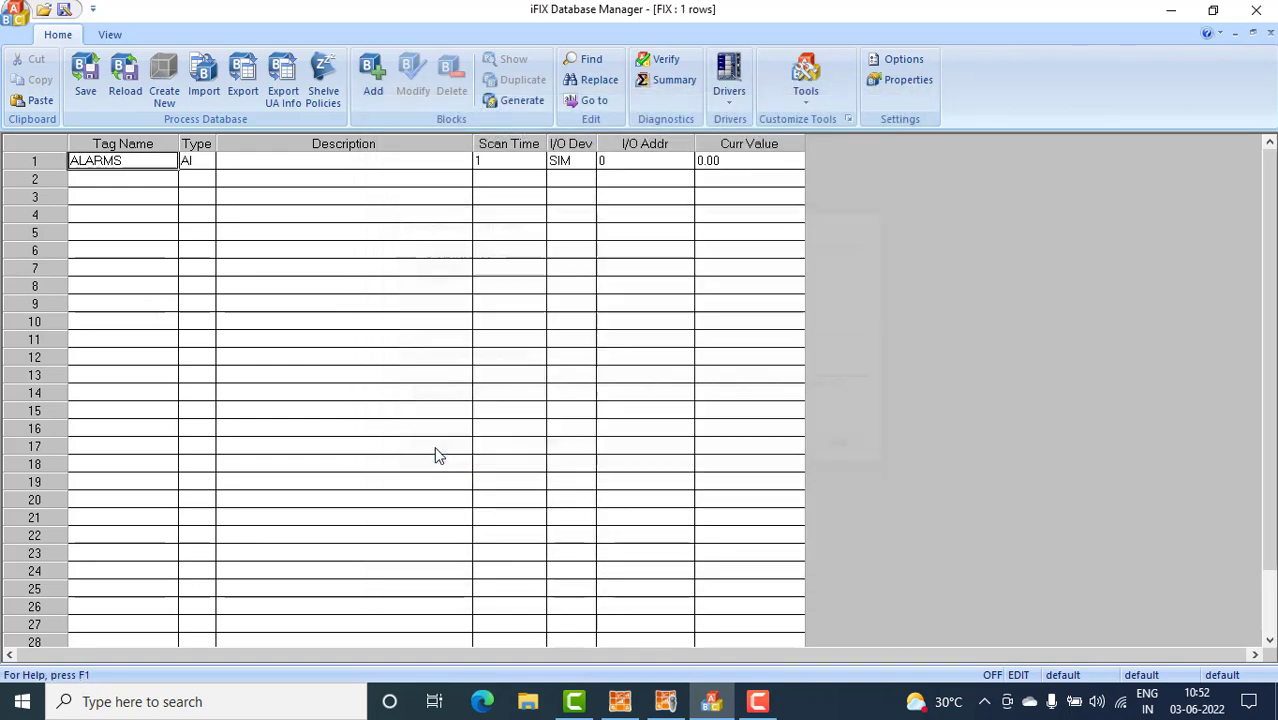
# Step: Review the ALARMS block's alarm limits and re-save it on scan, saving the process database before closing Database Manager
pyautogui.doubleClick(120, 160)
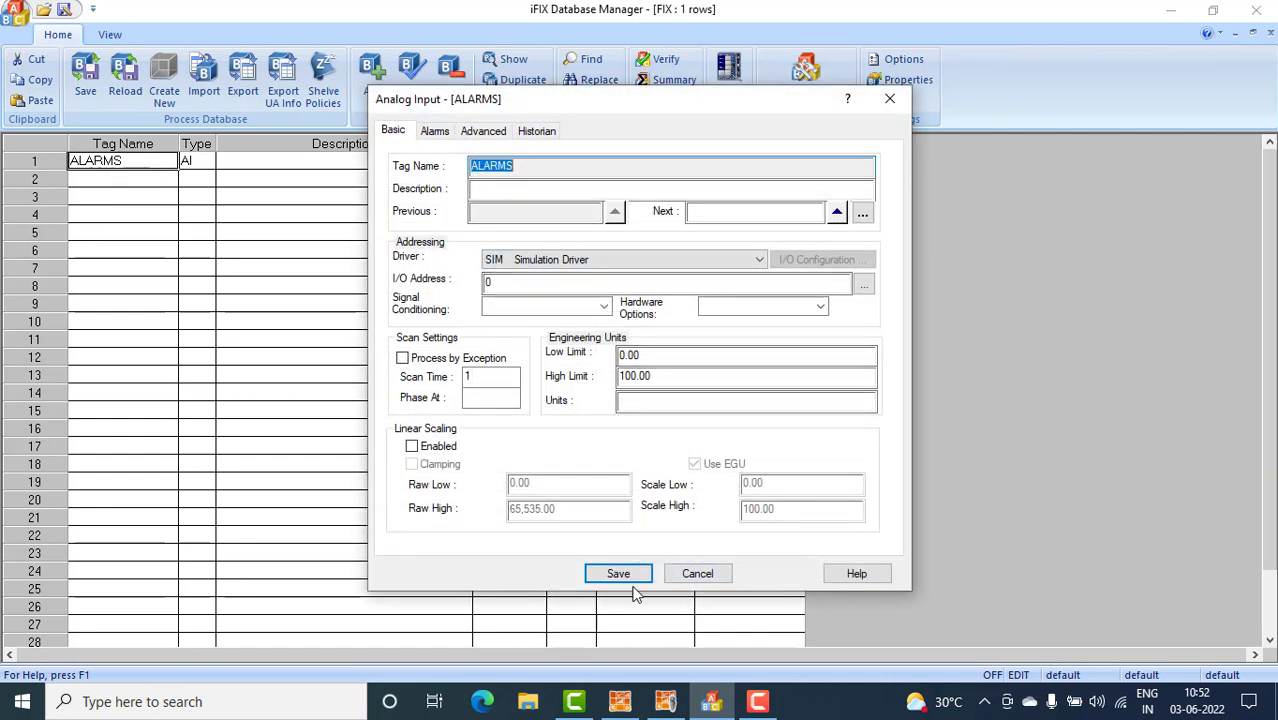
pyautogui.click(435, 134)
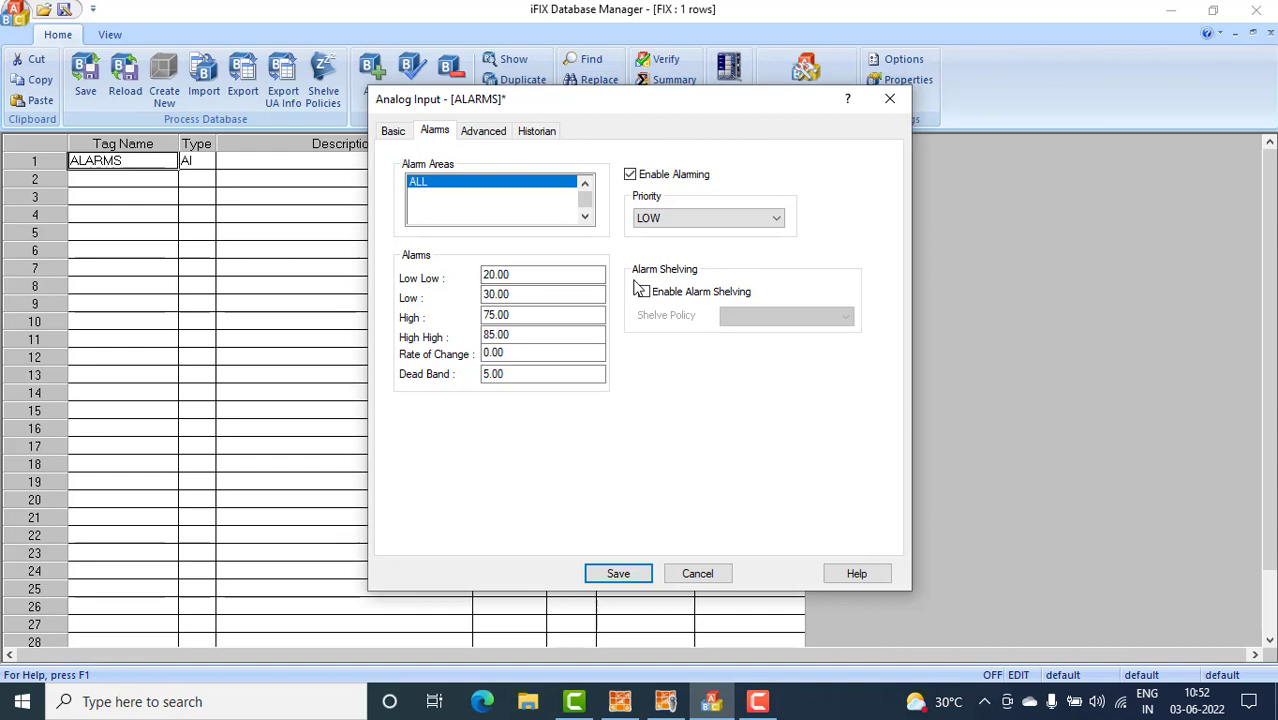
pyautogui.click(638, 574)
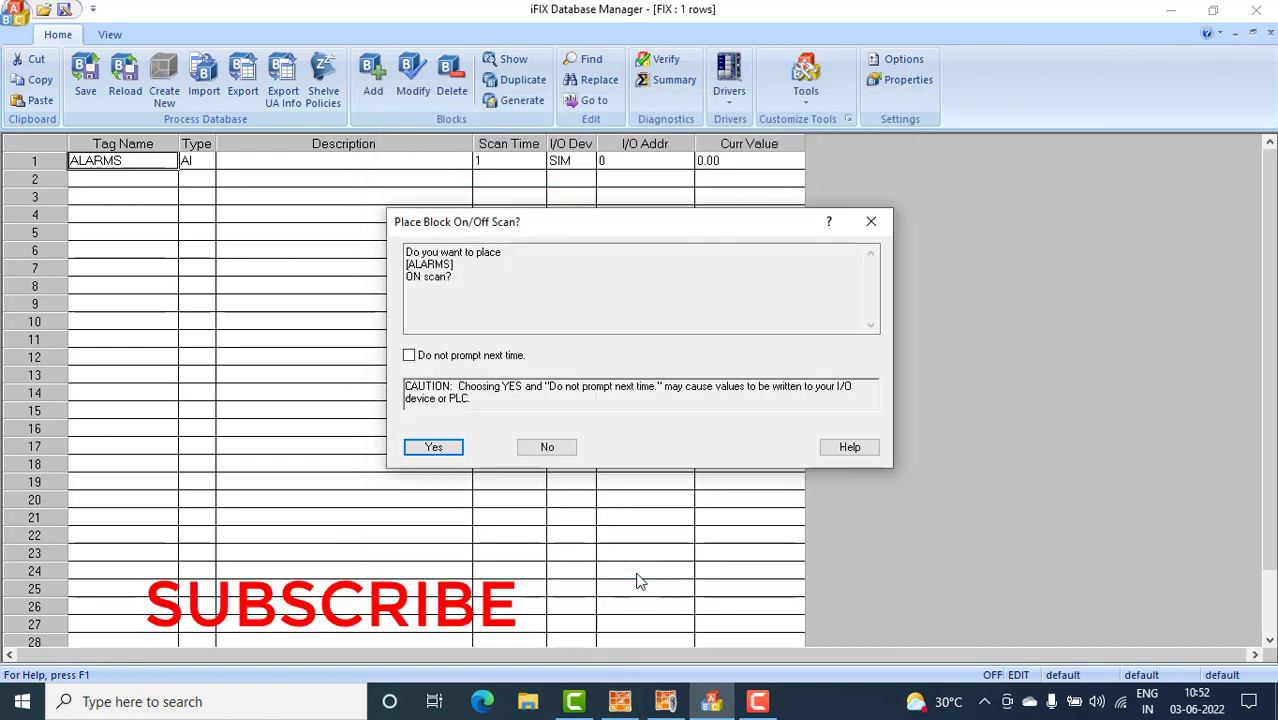
pyautogui.click(449, 449)
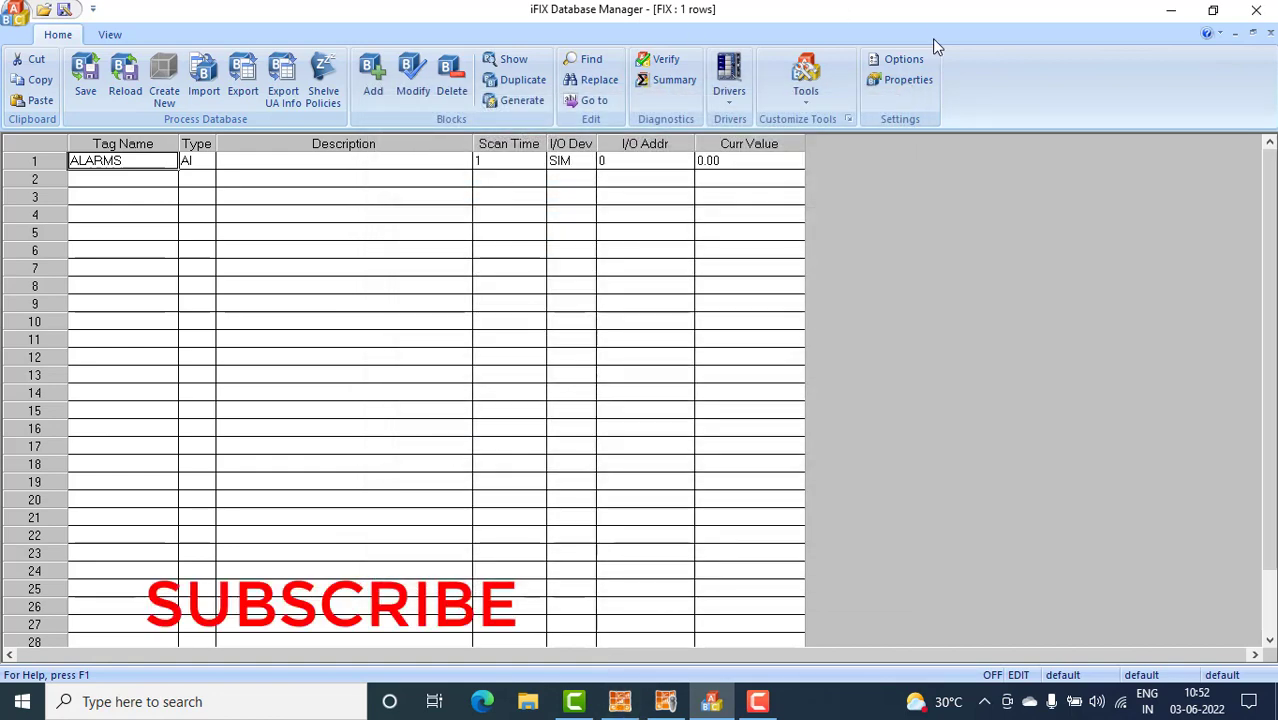
pyautogui.click(90, 75)
pyautogui.click(1258, 9)
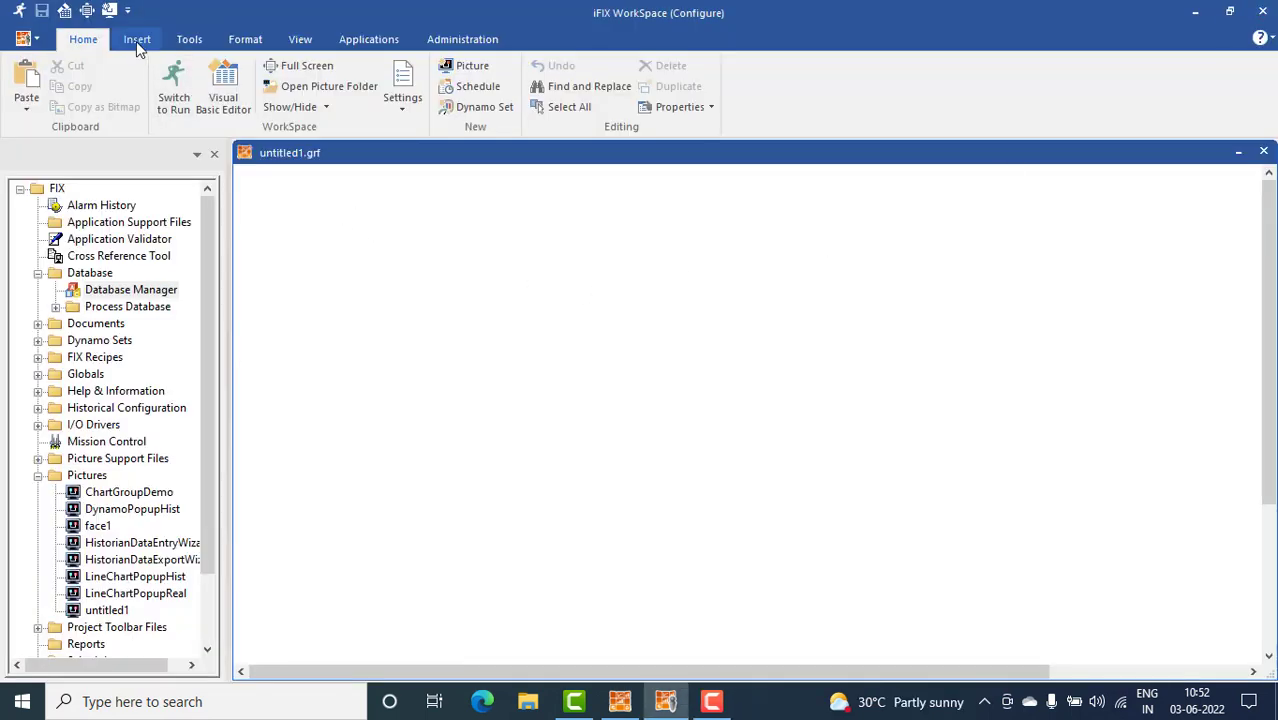
# Step: Insert a datalink with source Fix32.FIX.ALARMS.F_CV using the Datalink Stamper and place it near the picture's upper-left corner
pyautogui.click(136, 41)
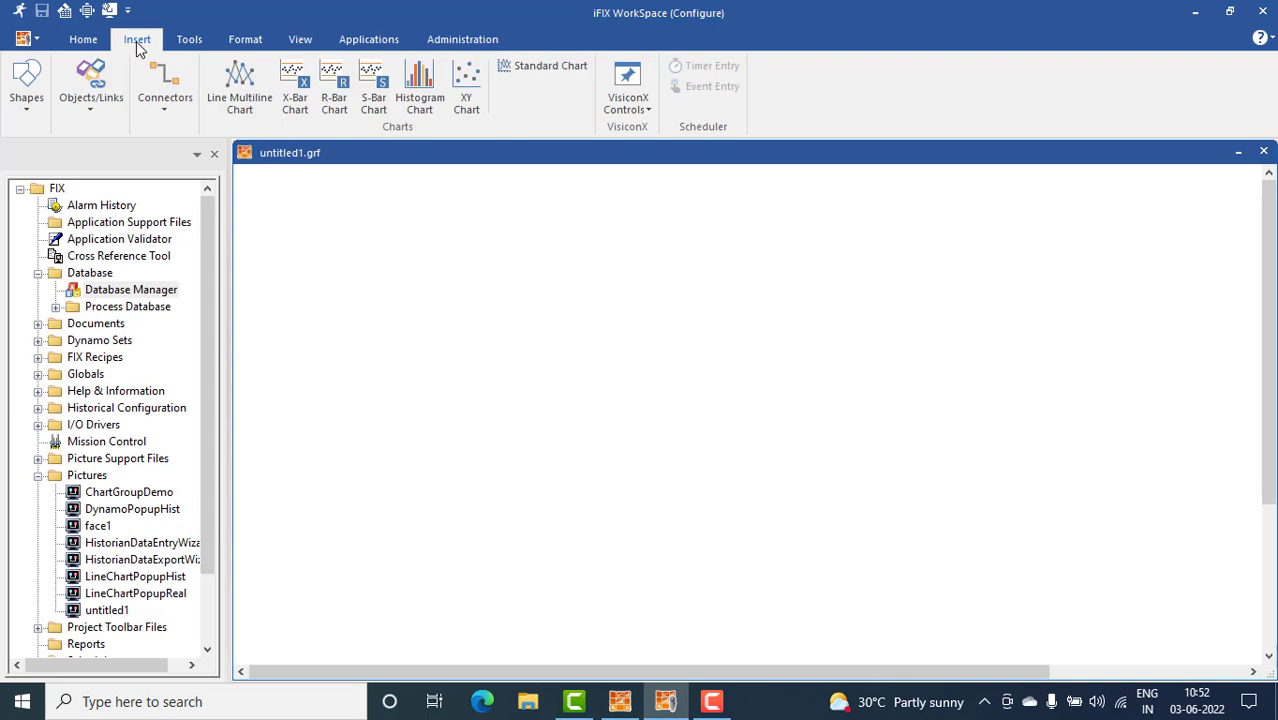
pyautogui.click(92, 108)
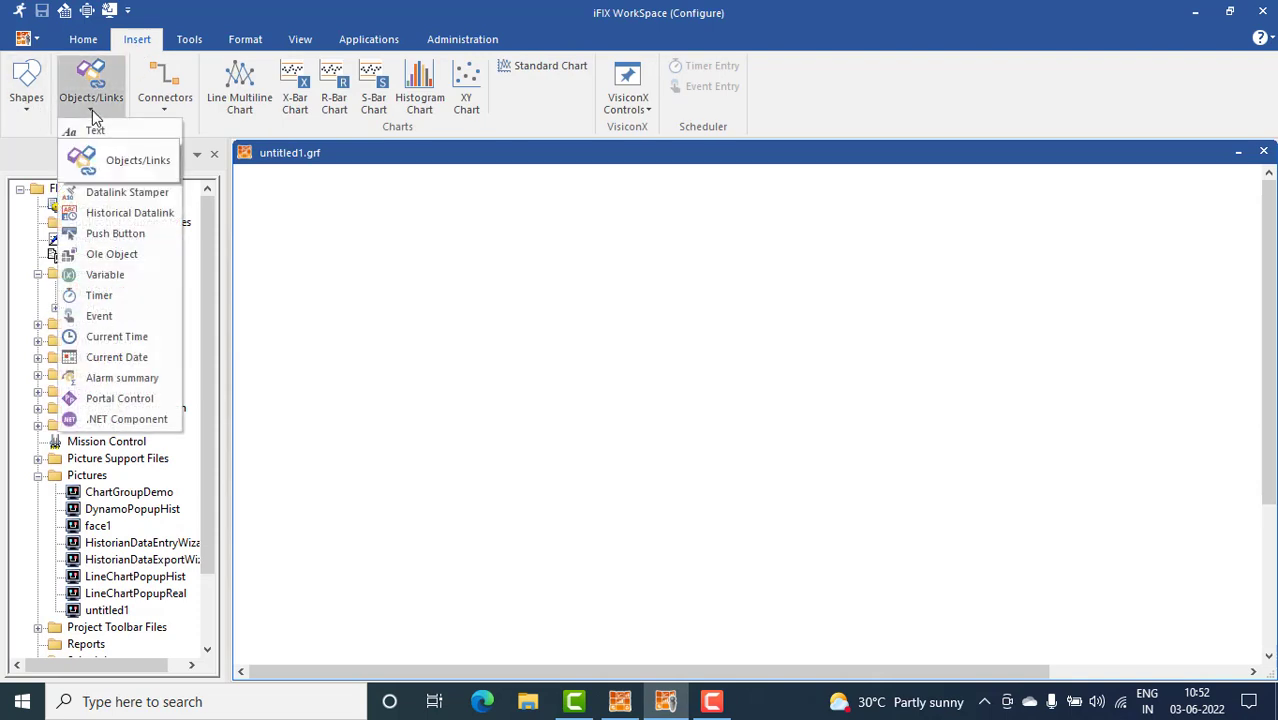
pyautogui.click(152, 193)
pyautogui.click(457, 281)
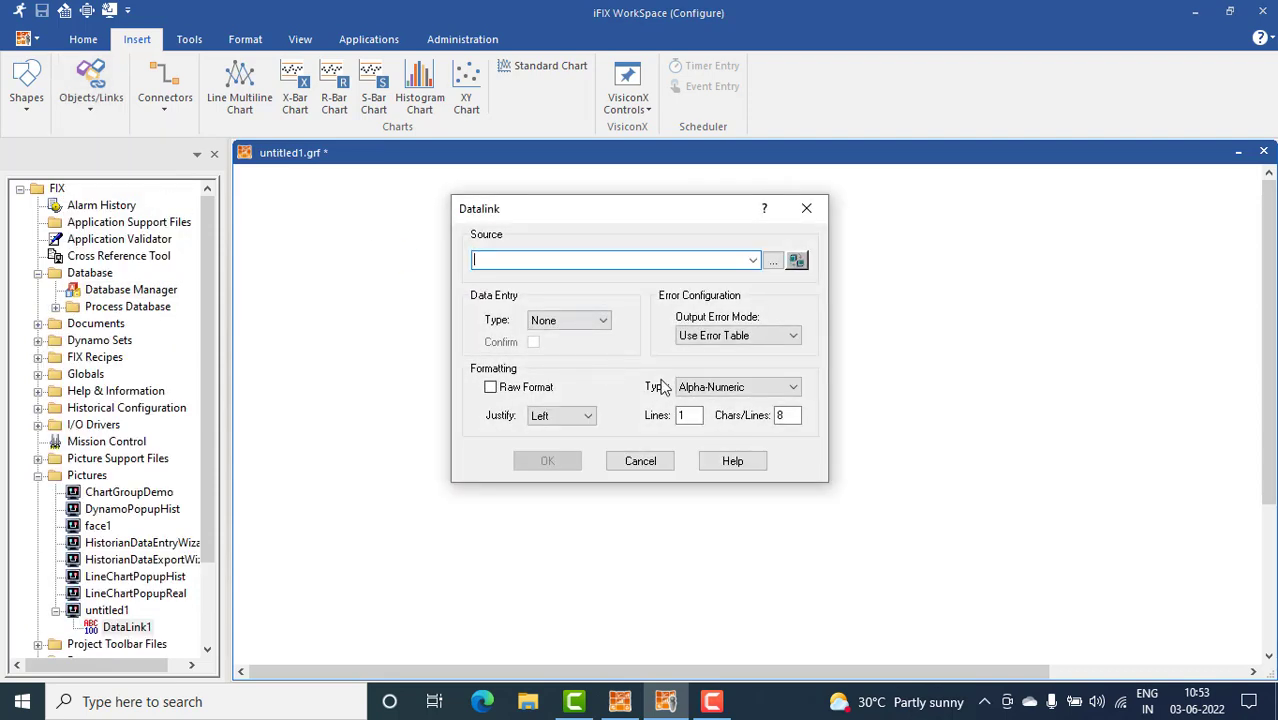
pyautogui.click(773, 262)
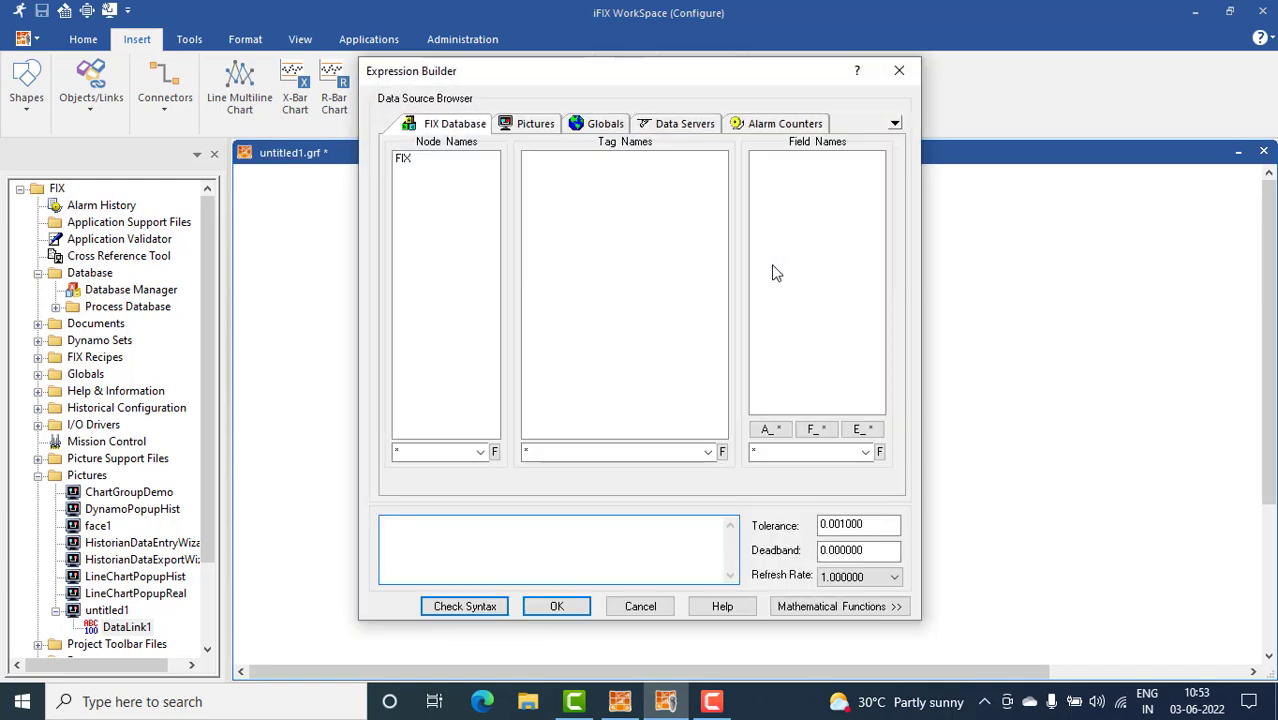
pyautogui.click(405, 160)
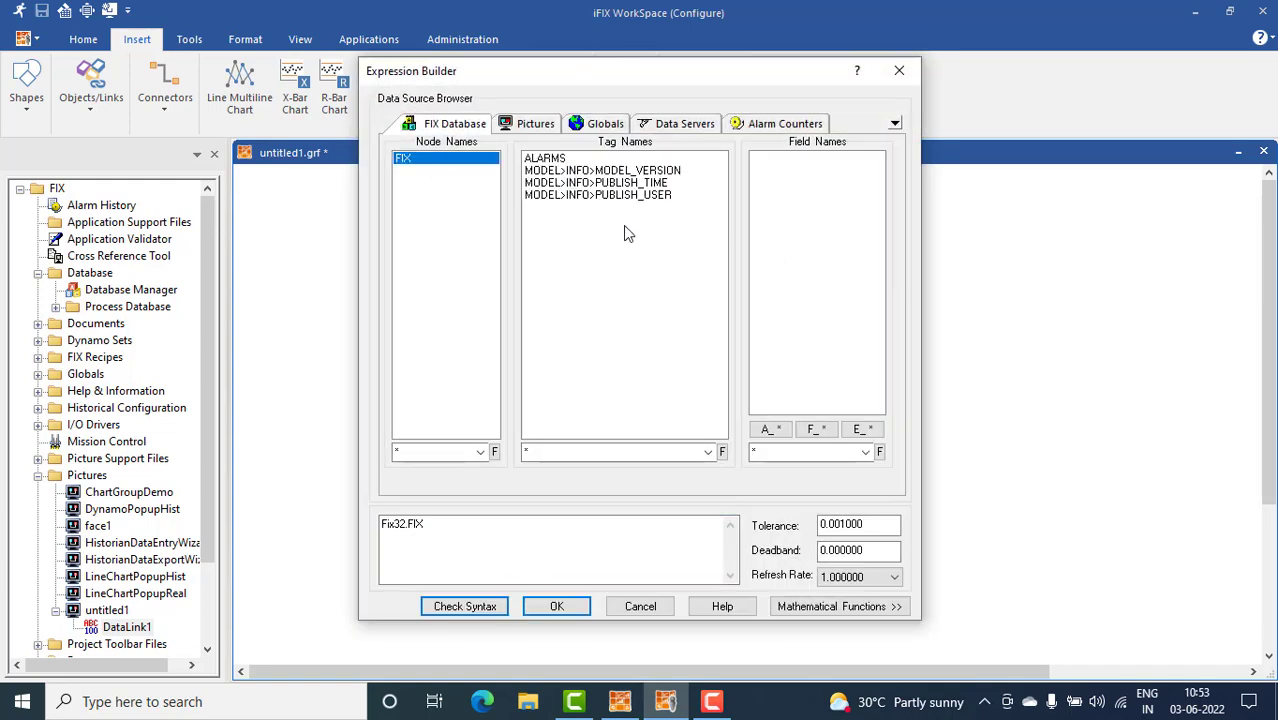
pyautogui.click(566, 159)
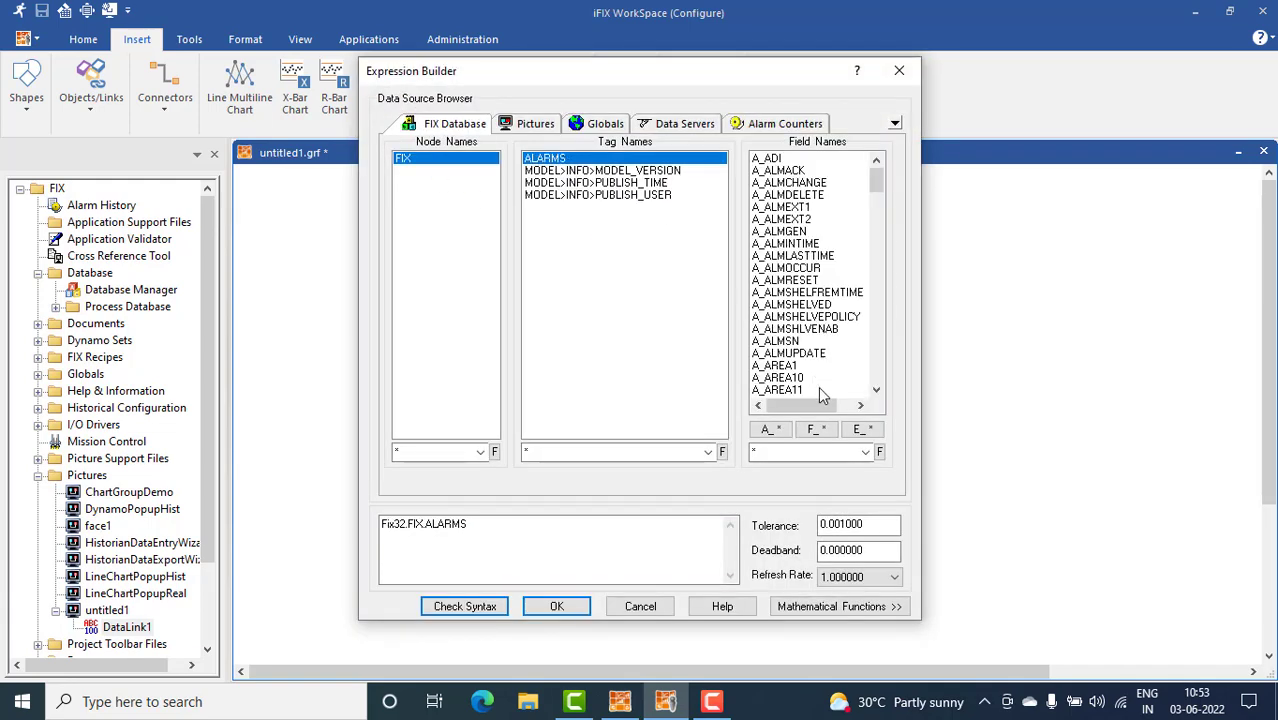
pyautogui.click(817, 429)
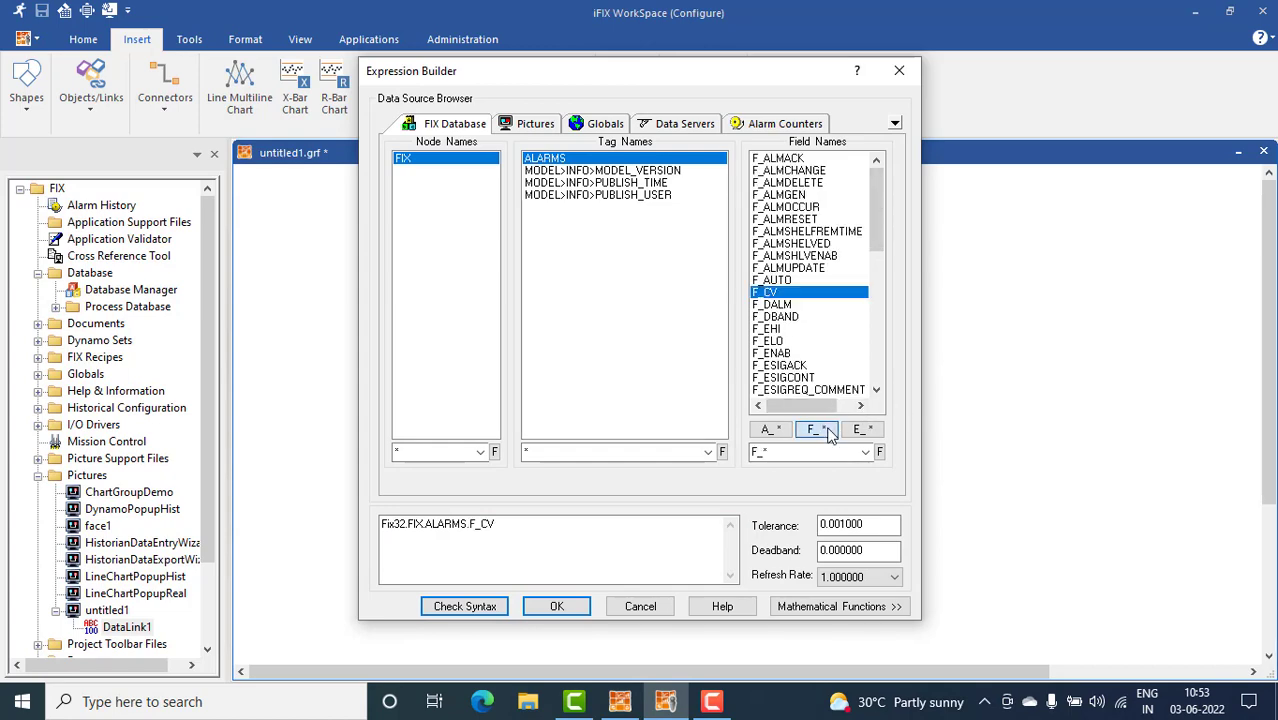
pyautogui.click(543, 612)
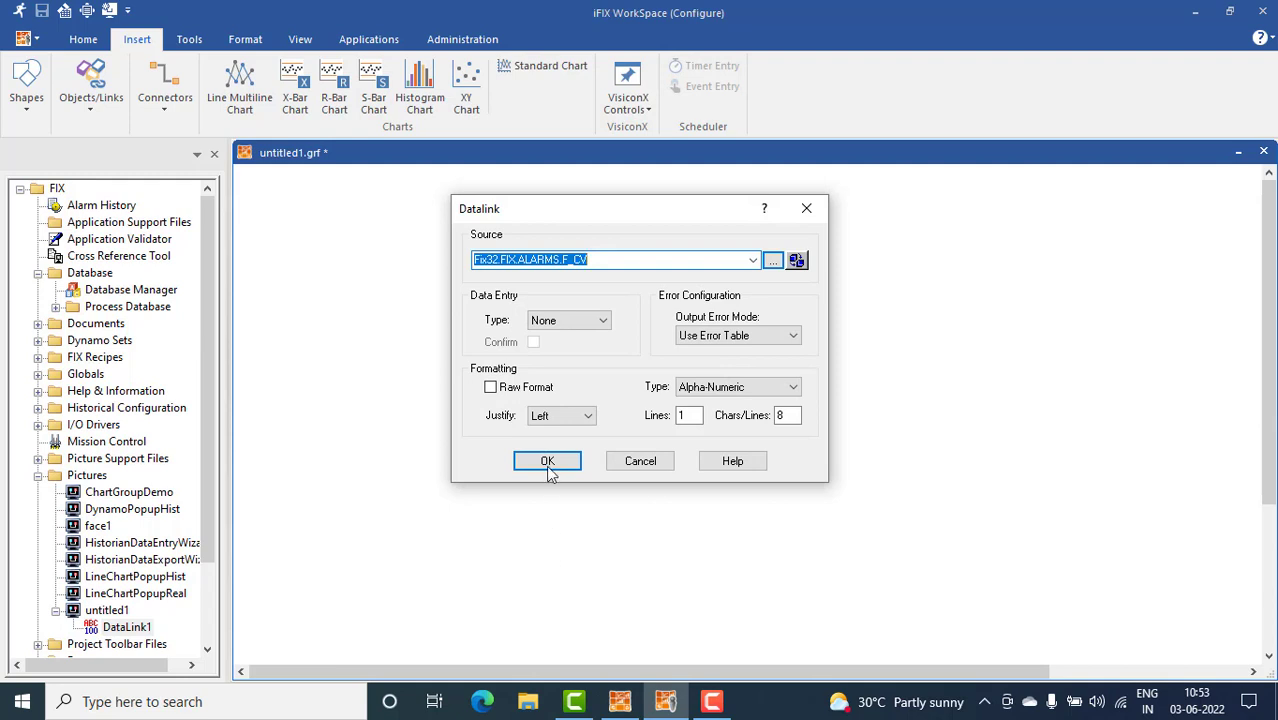
pyautogui.click(547, 461)
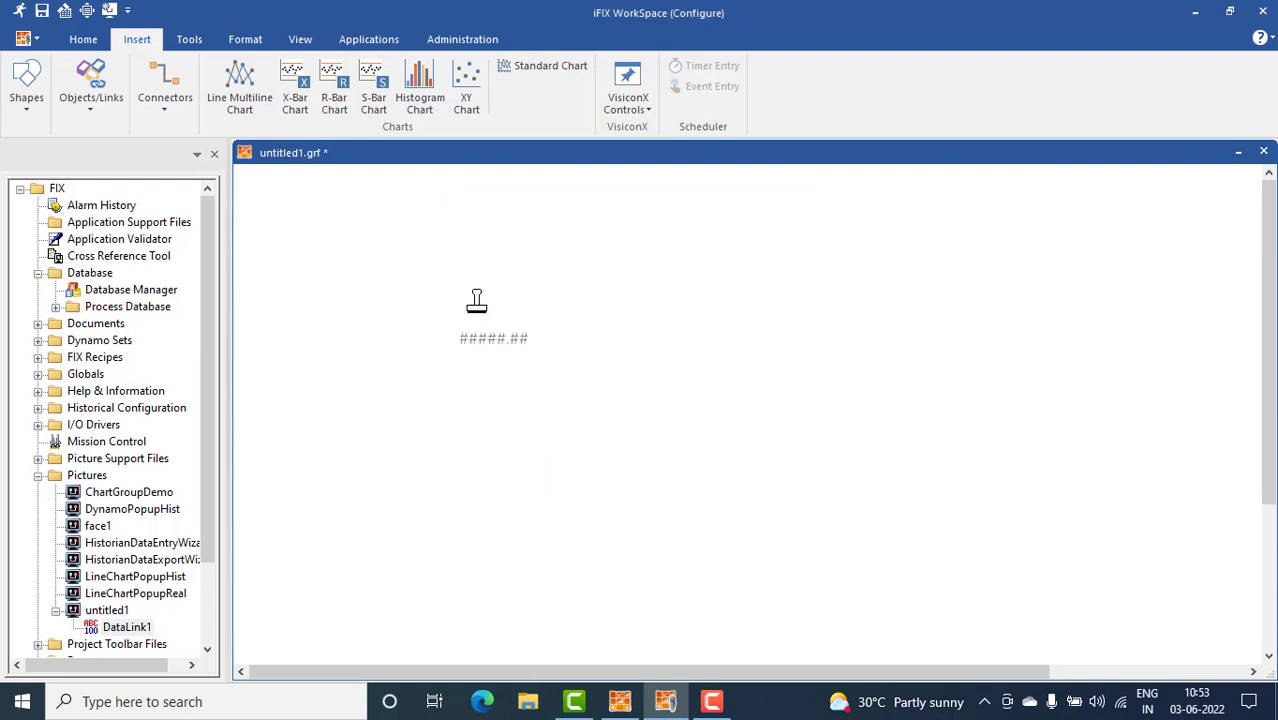
pyautogui.click(328, 228)
pyautogui.click(420, 370)
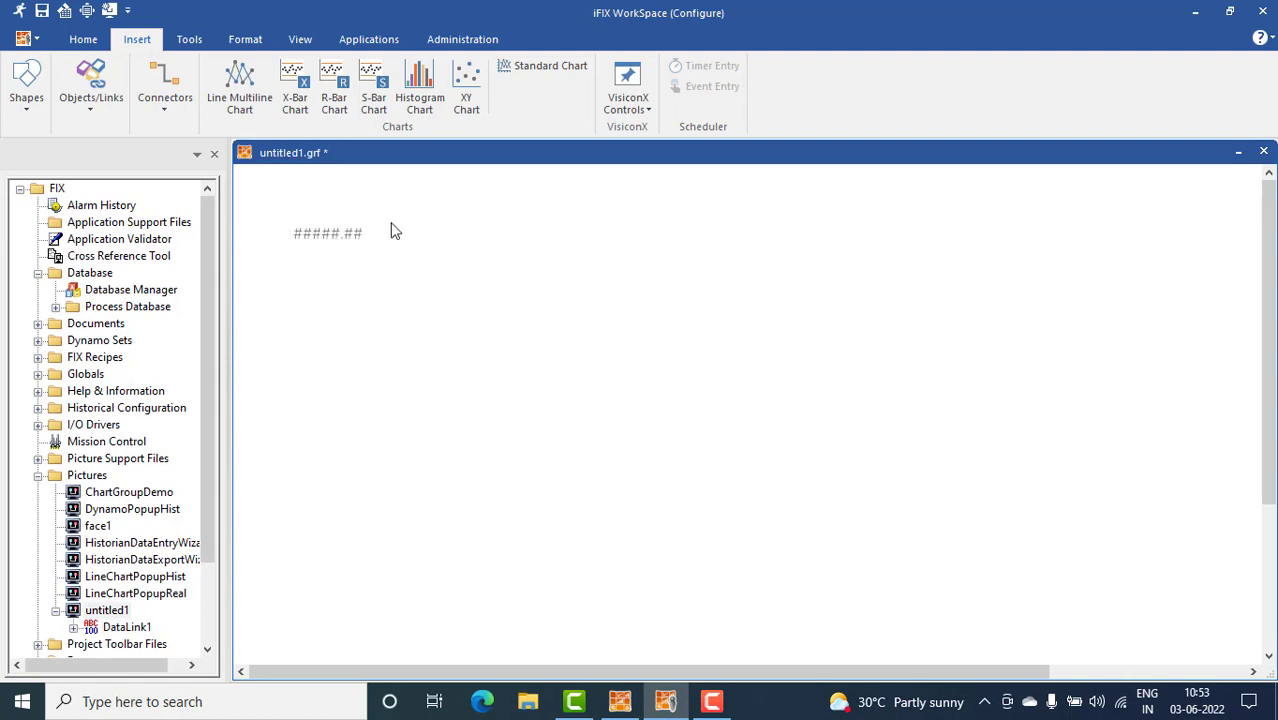
# Step: Give the datalink Slider Entry as its data entry method, with Fetch Limits at Runtime and Write Continuously enabled
pyautogui.click(328, 236)
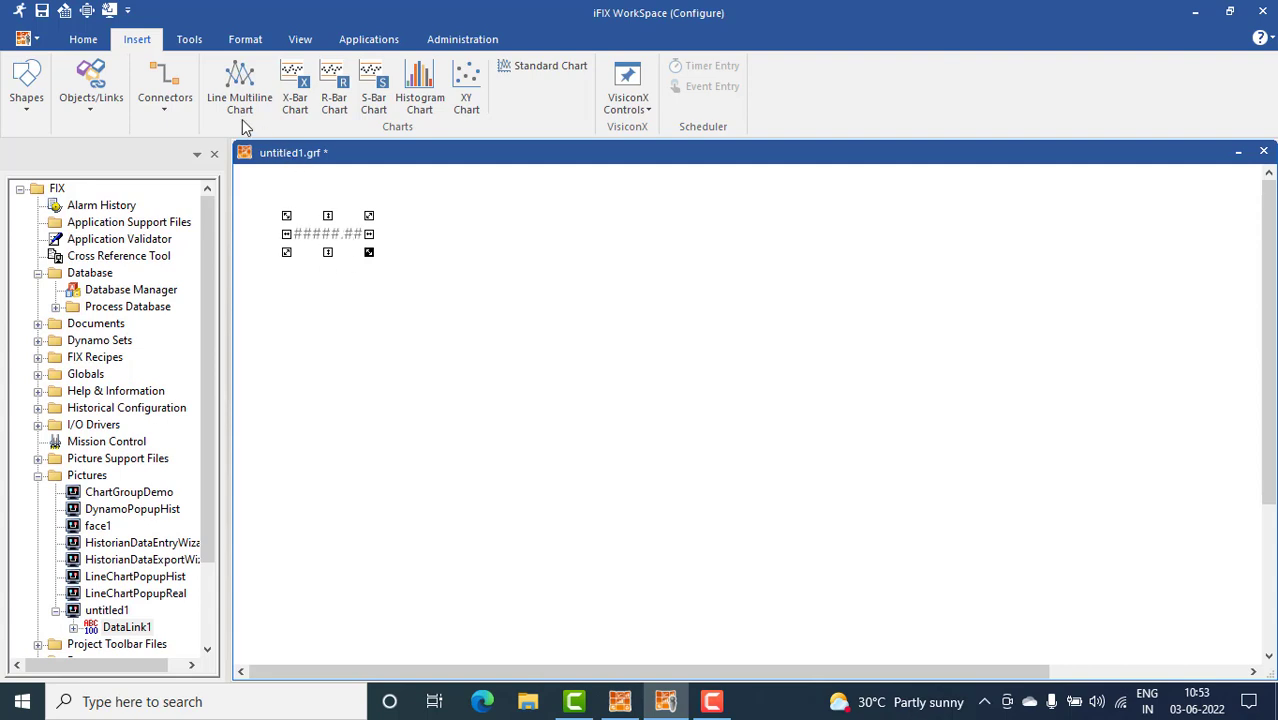
pyautogui.click(190, 40)
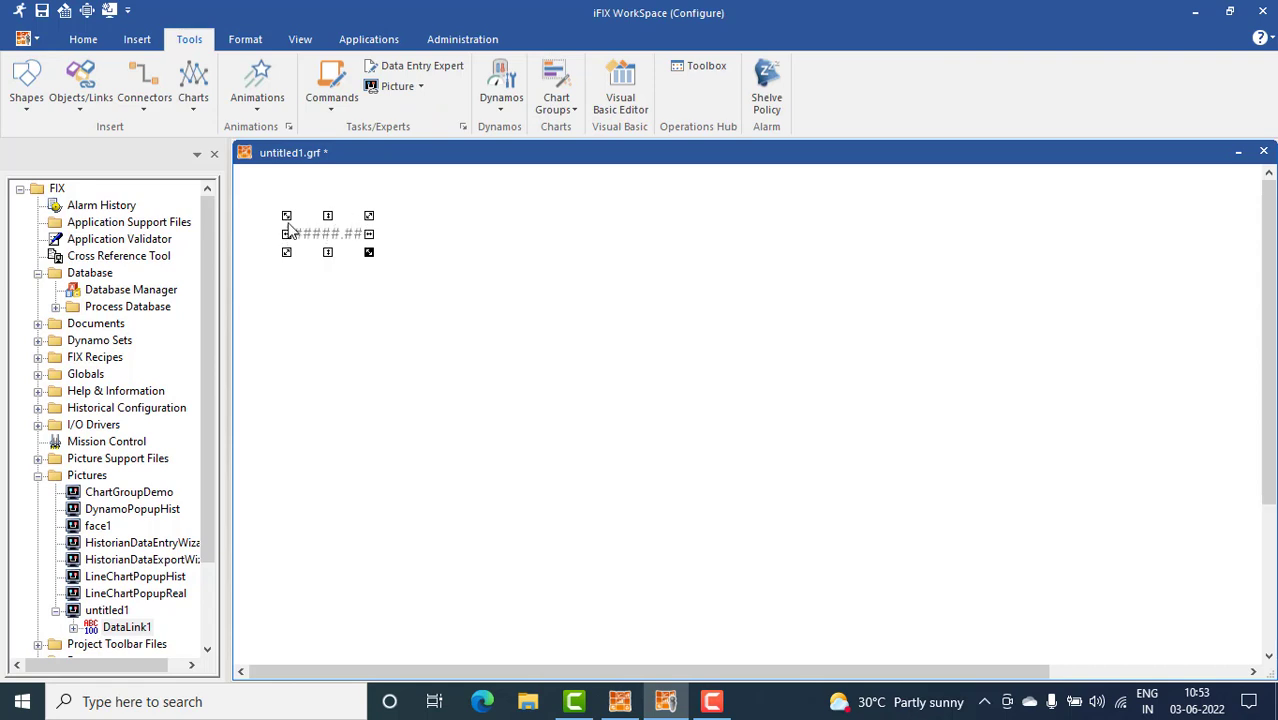
pyautogui.click(463, 74)
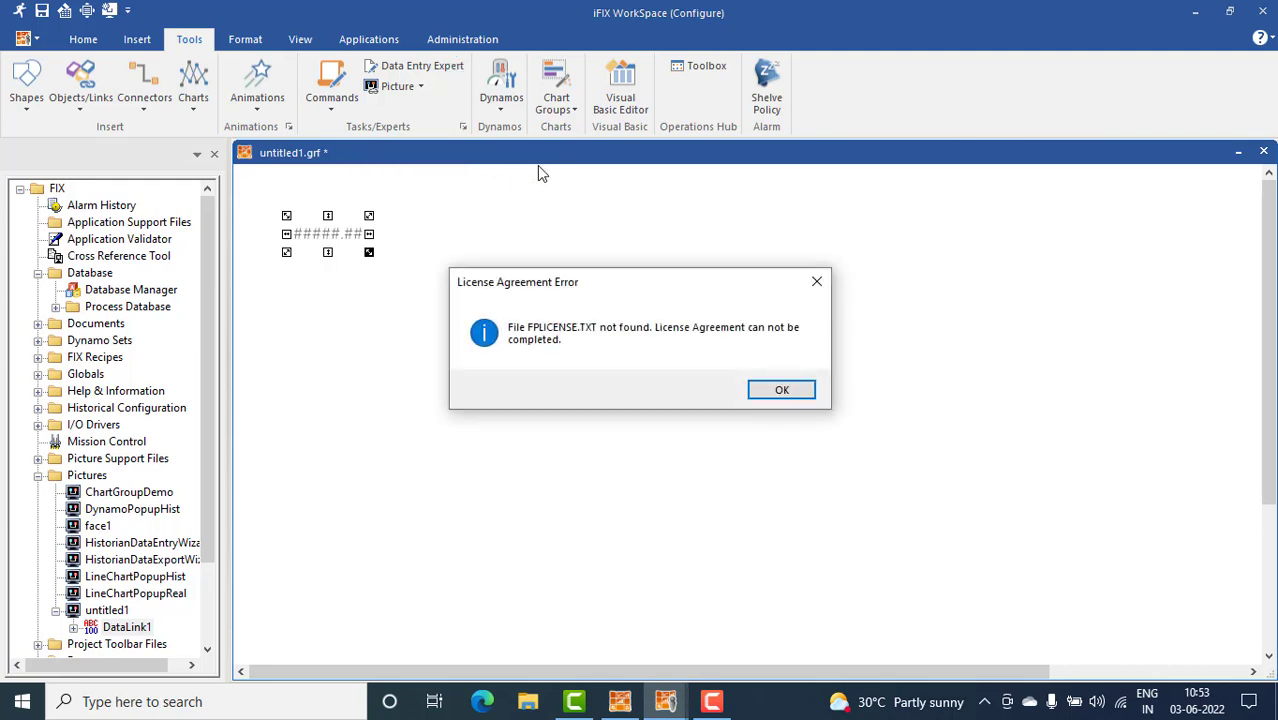
pyautogui.click(772, 390)
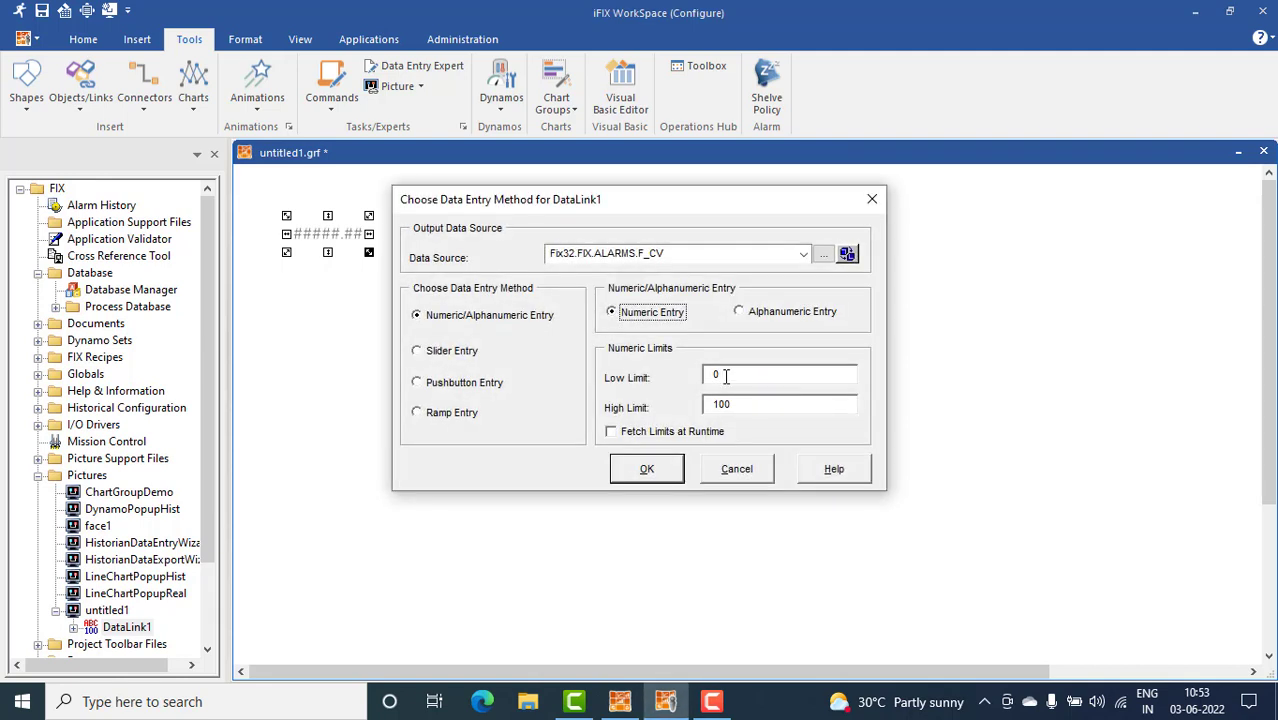
pyautogui.click(426, 355)
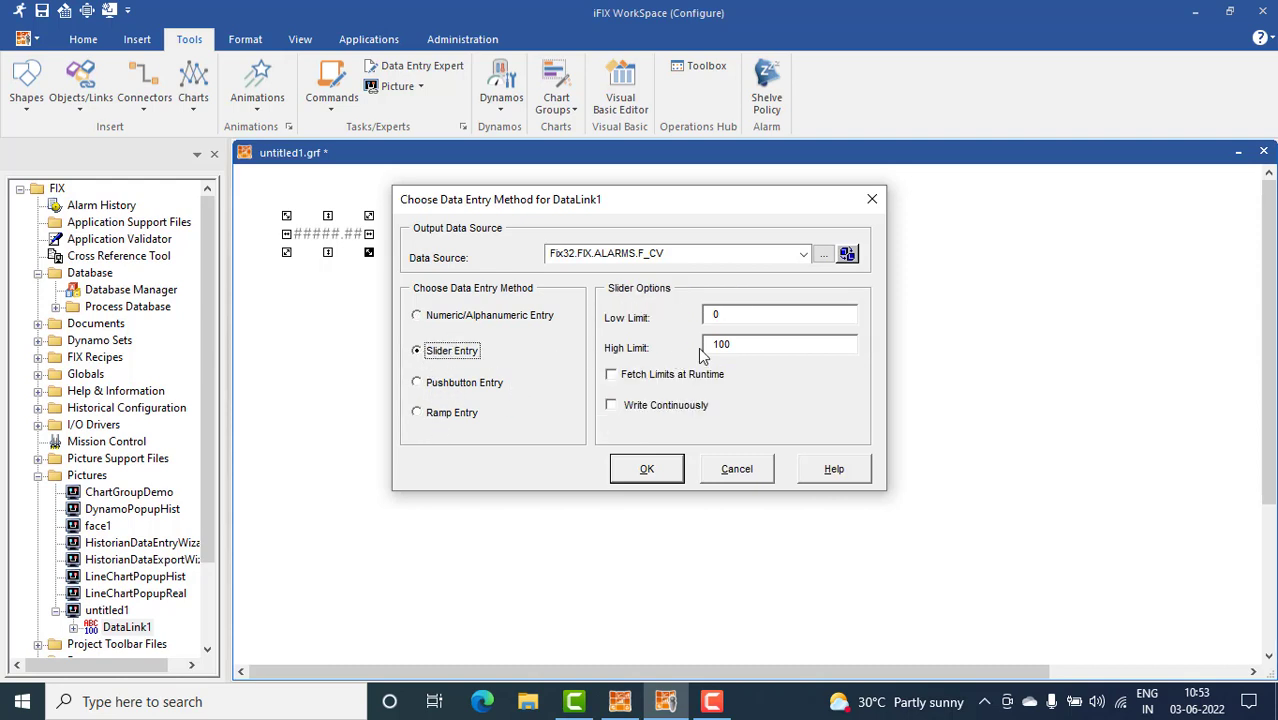
pyautogui.click(613, 377)
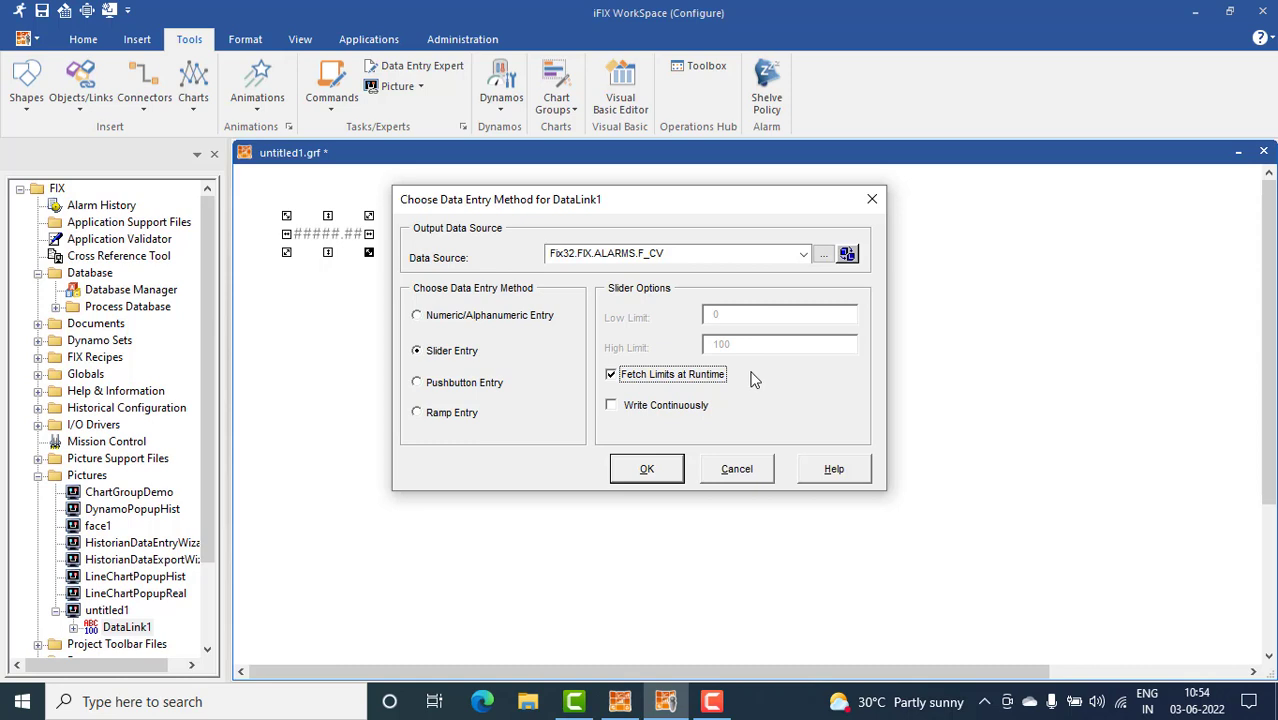
pyautogui.click(611, 406)
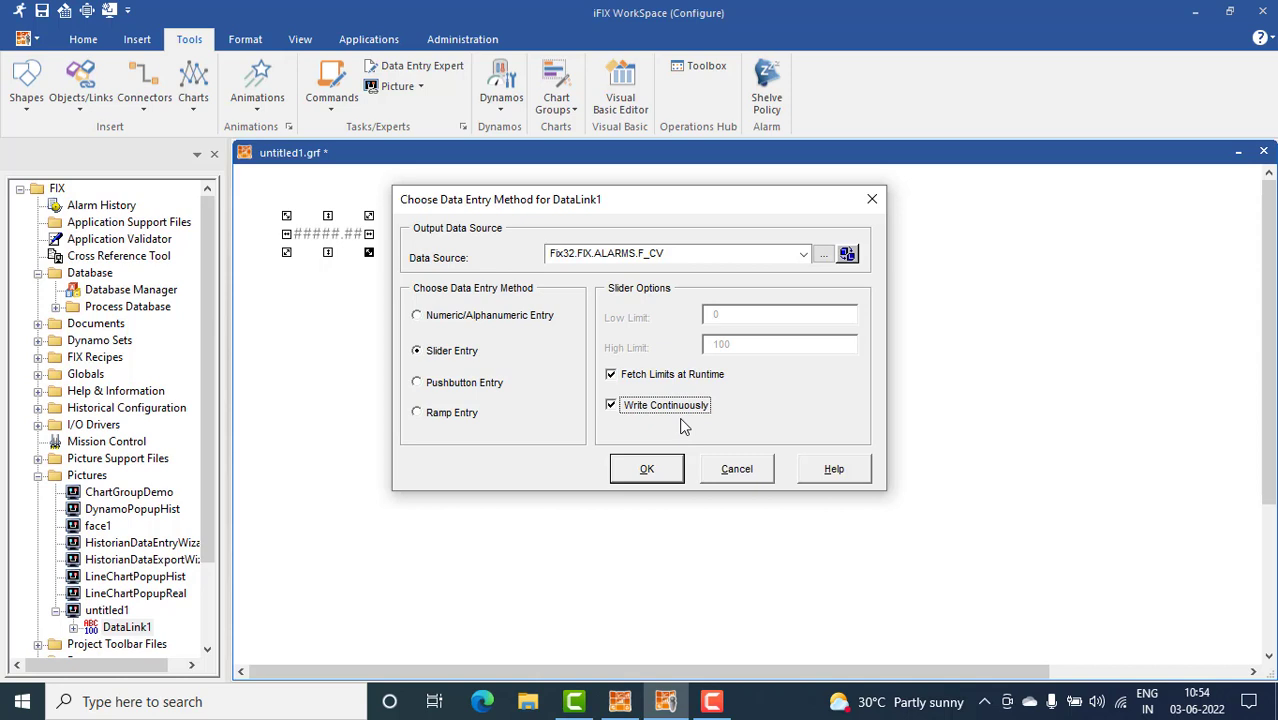
pyautogui.click(649, 473)
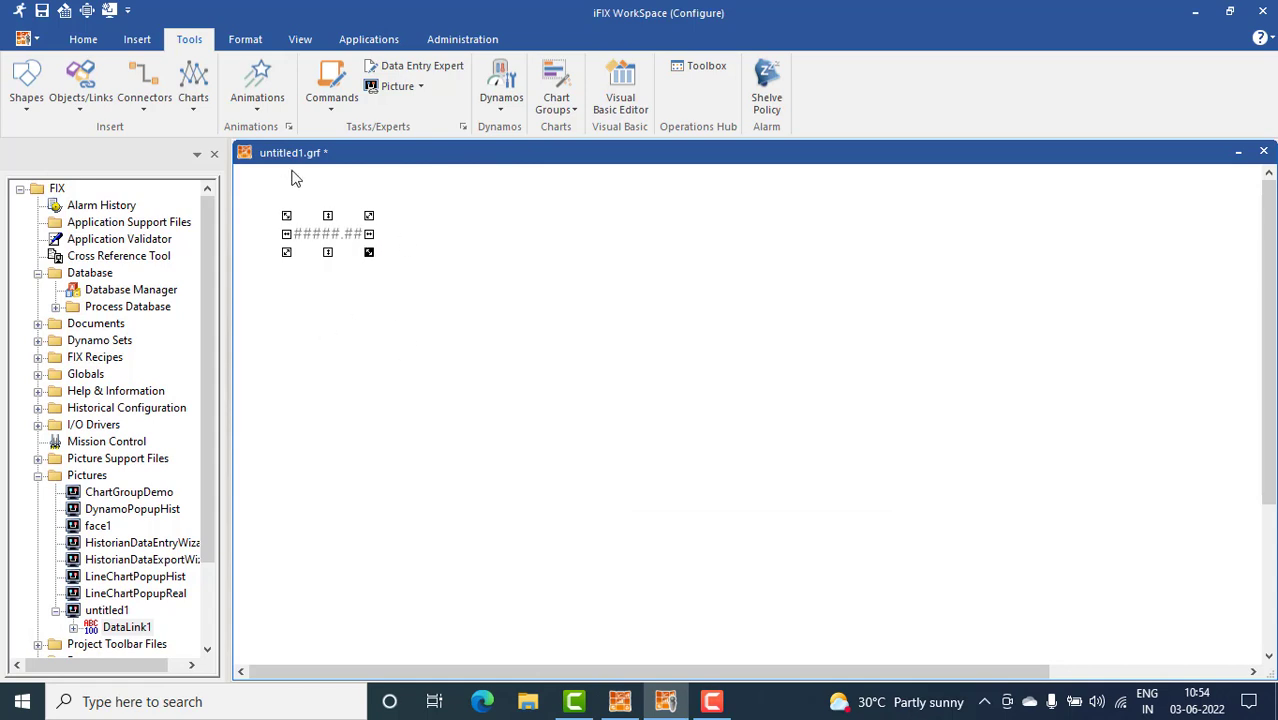
# Step: Insert an Alarm Summary object into the picture and place it beside the datalink
pyautogui.click(82, 106)
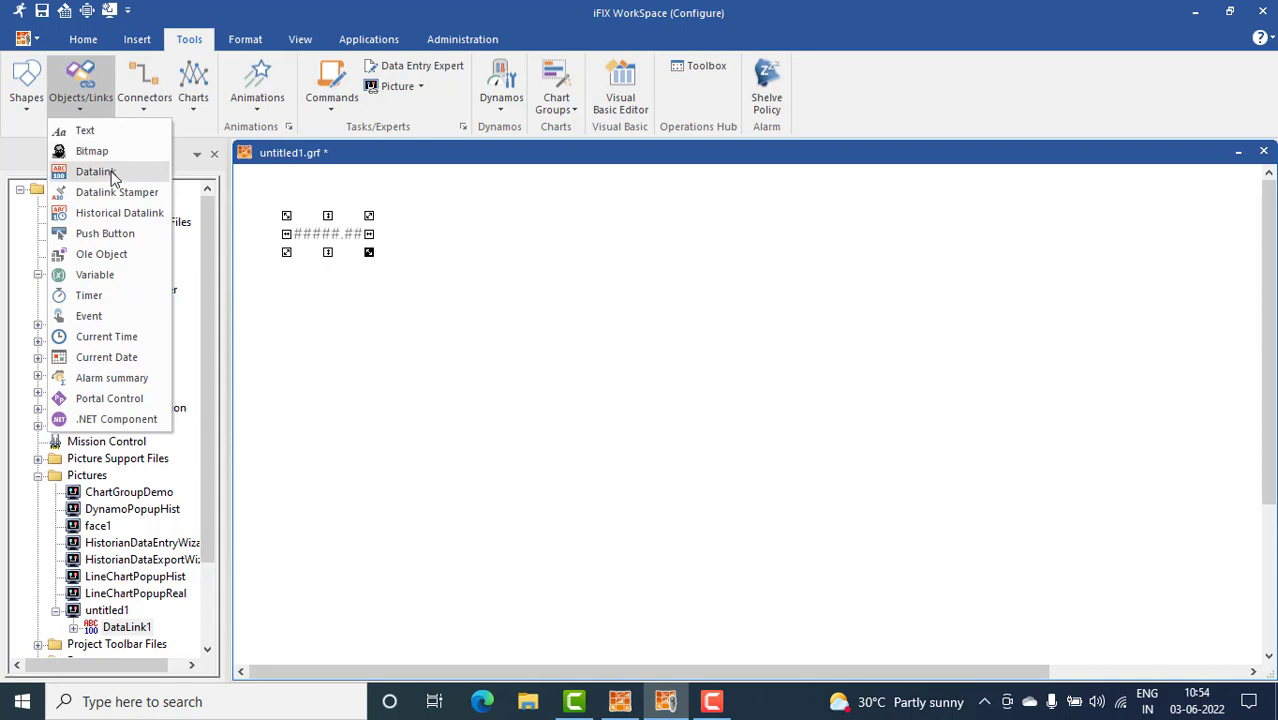
pyautogui.click(155, 378)
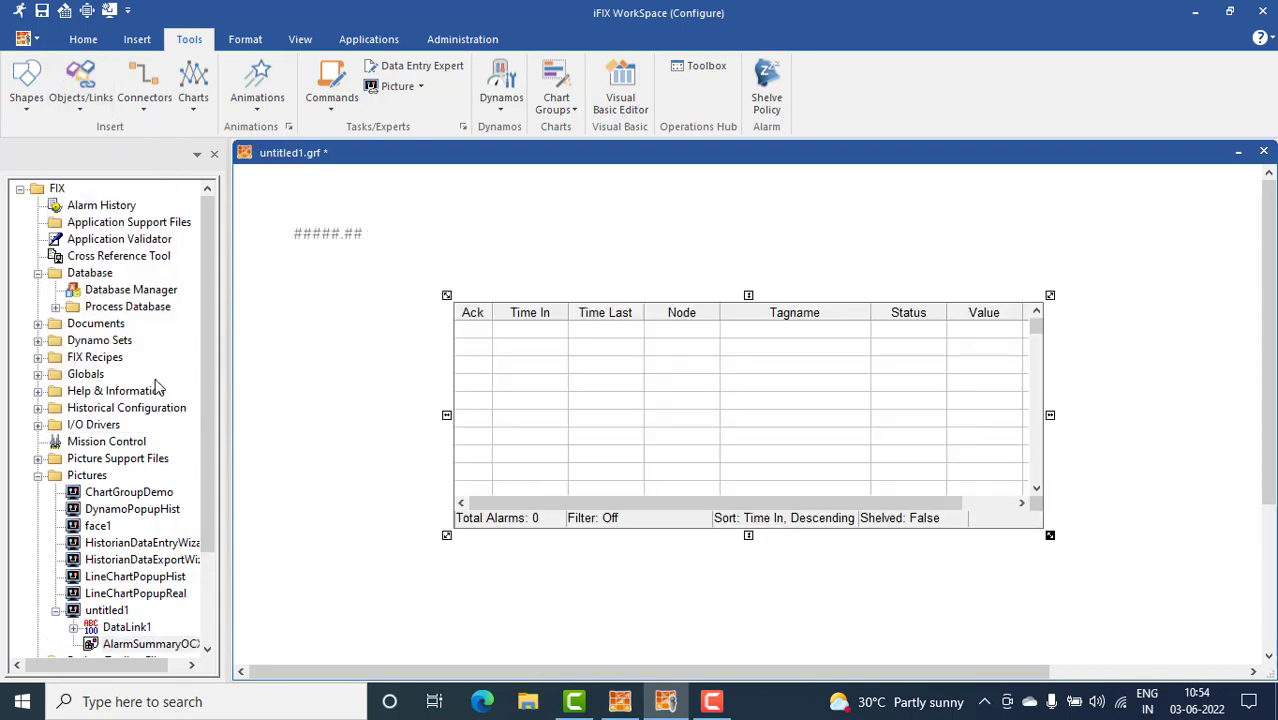
pyautogui.moveTo(547, 364); pyautogui.dragTo(520, 267)
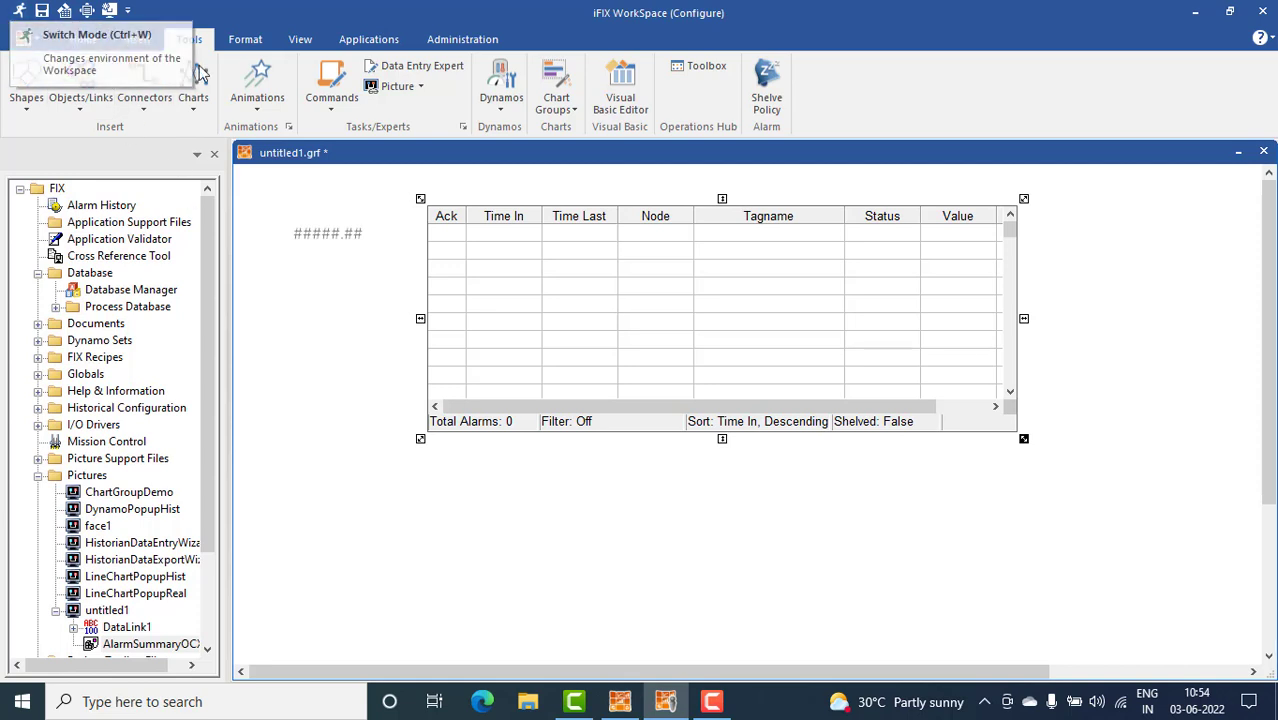
# Step: Switch the picture to run mode and set the ALARMS value to 22 through the datalink's slider entry
pyautogui.click(84, 40)
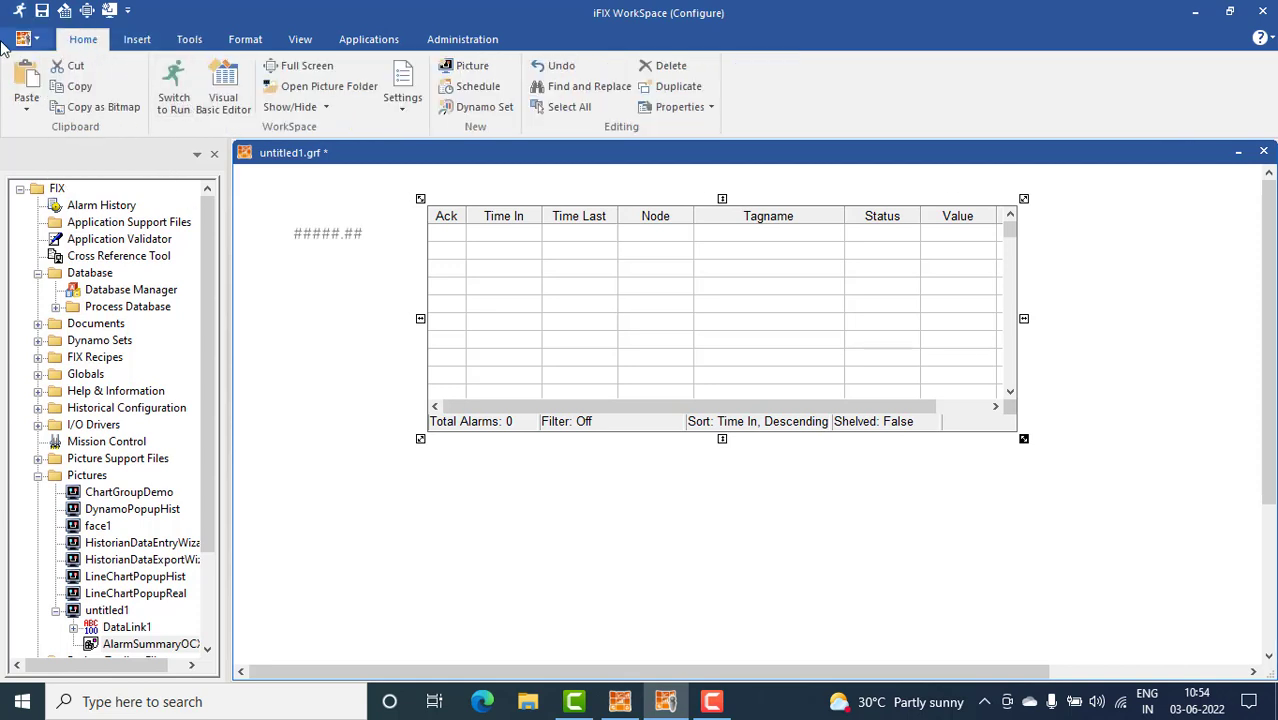
pyautogui.click(183, 88)
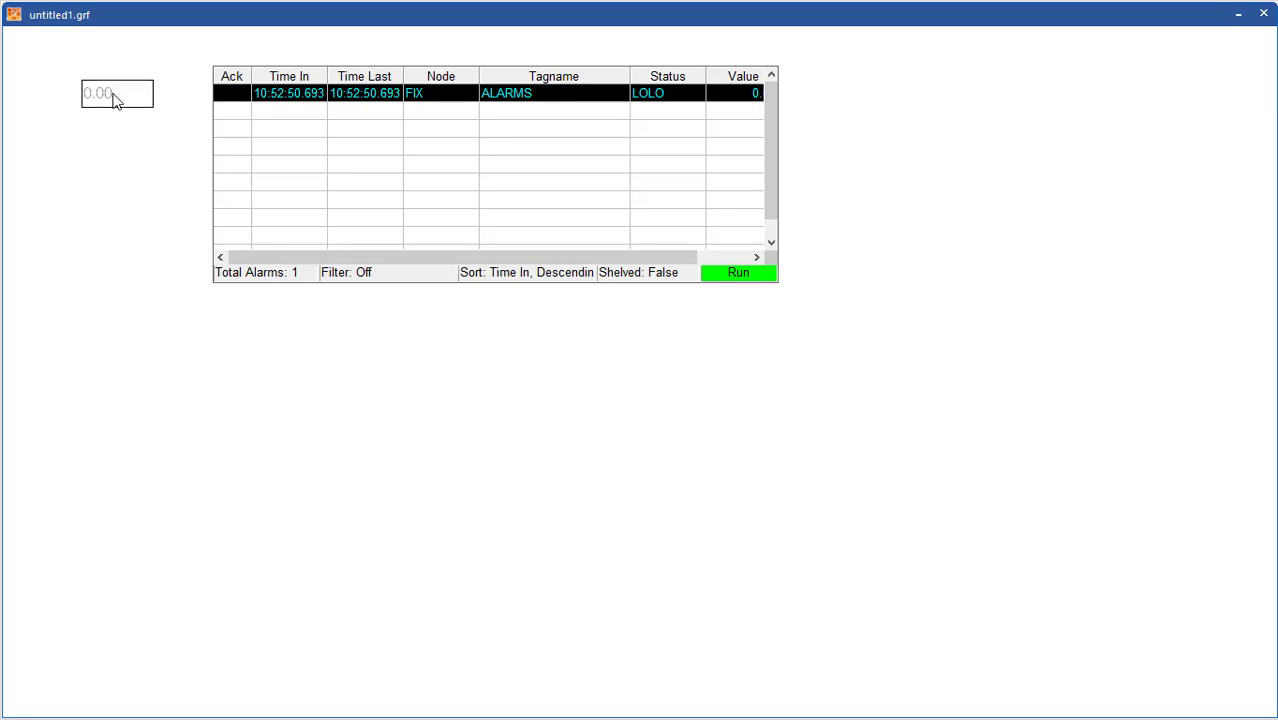
pyautogui.click(114, 100)
pyautogui.moveTo(612, 313); pyautogui.dragTo(514, 388)
pyautogui.click(476, 378)
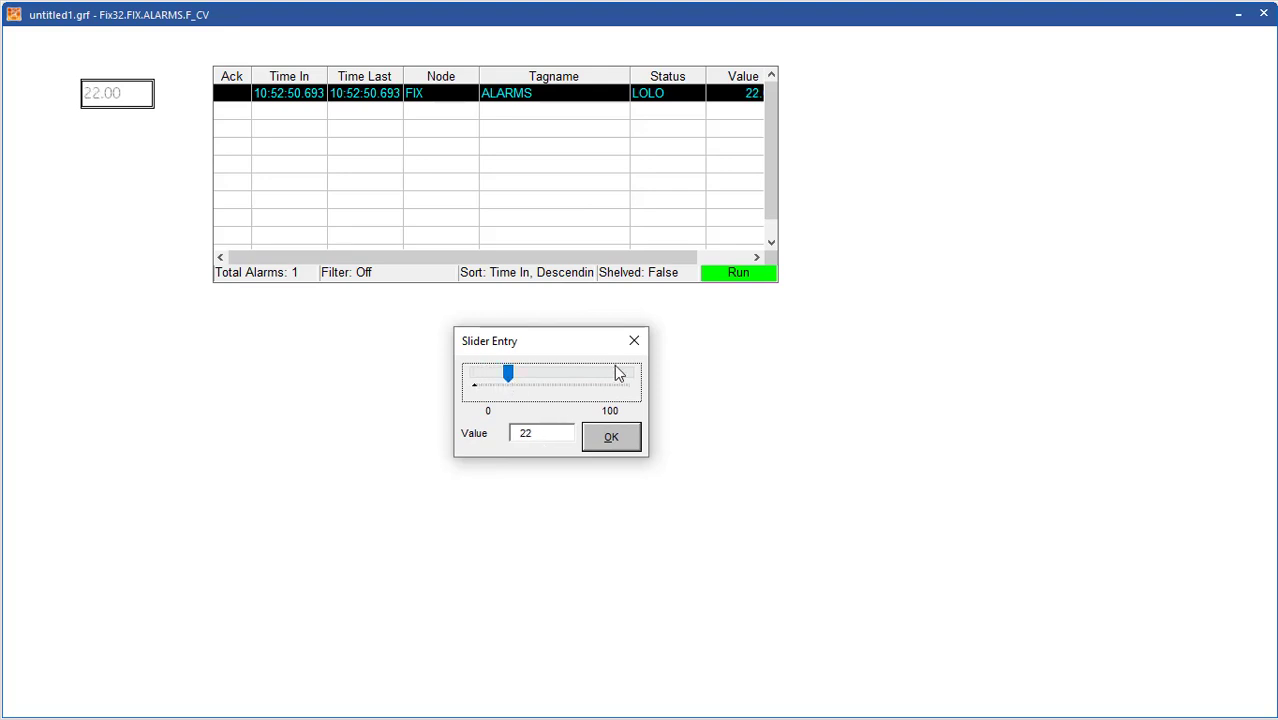
pyautogui.click(610, 442)
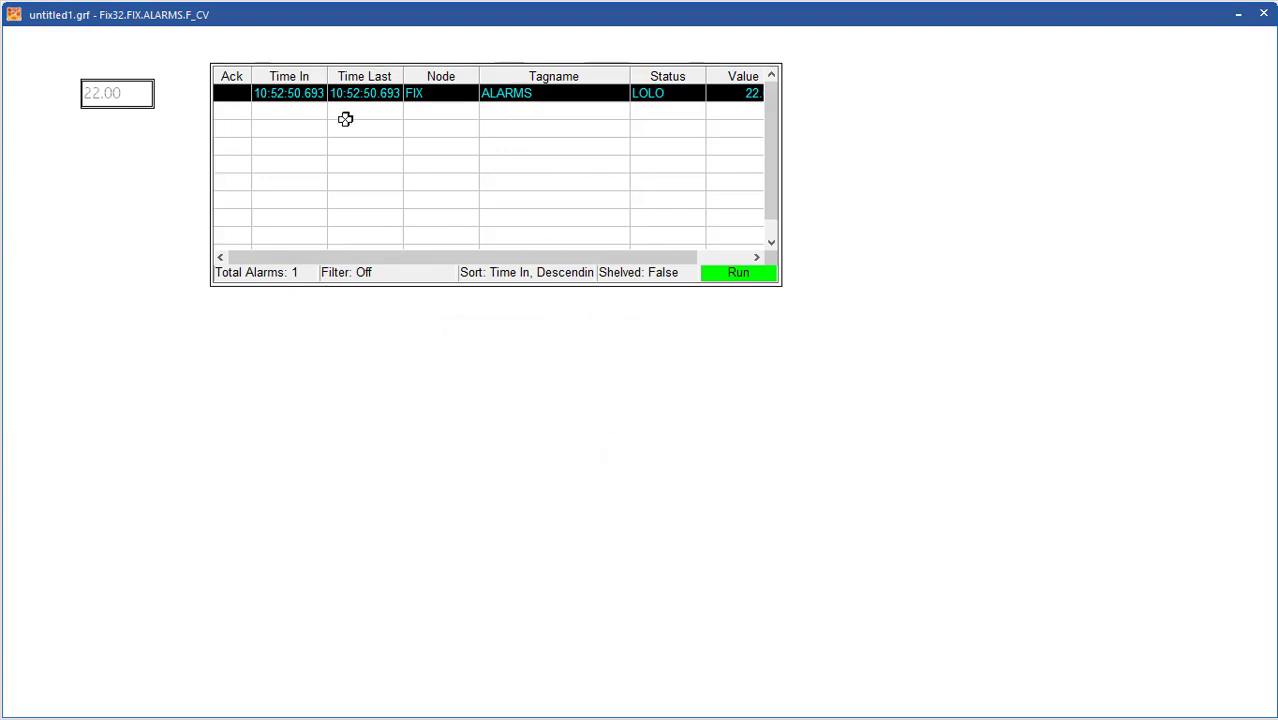
# Step: Set the ALARMS value to 28 through the datalink's slider entry
pyautogui.click(121, 100)
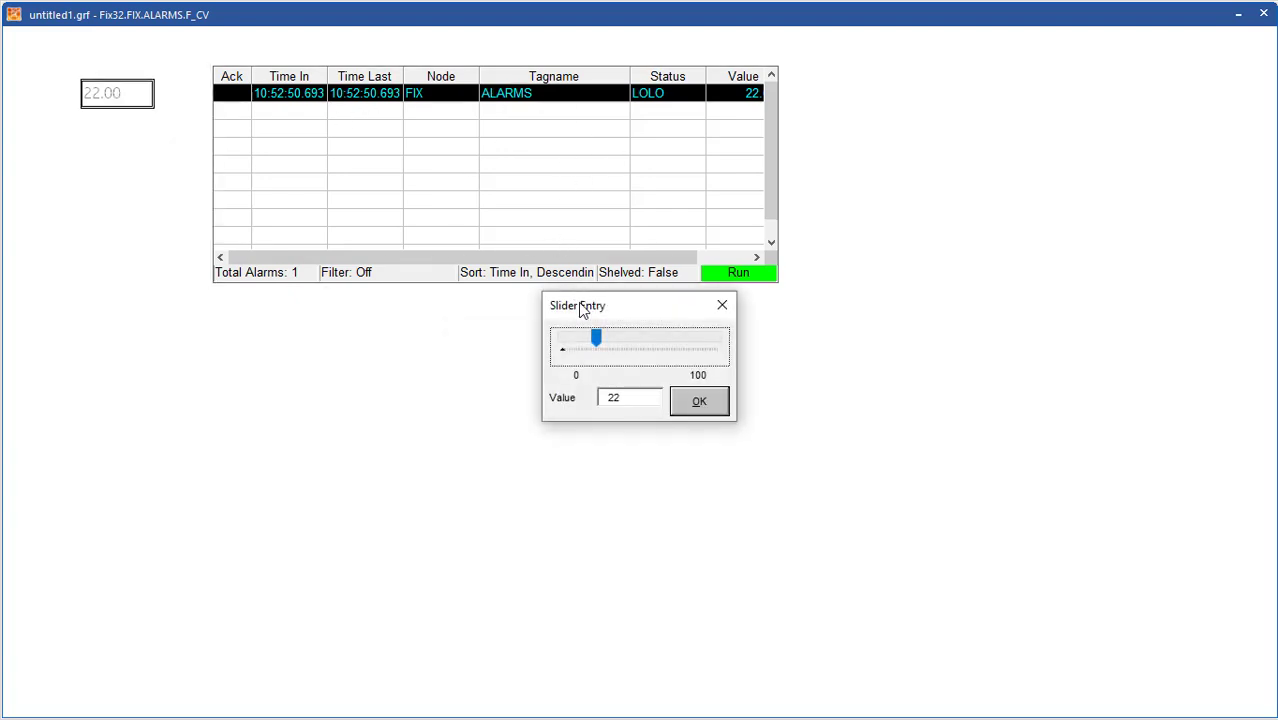
pyautogui.moveTo(582, 312); pyautogui.dragTo(608, 358)
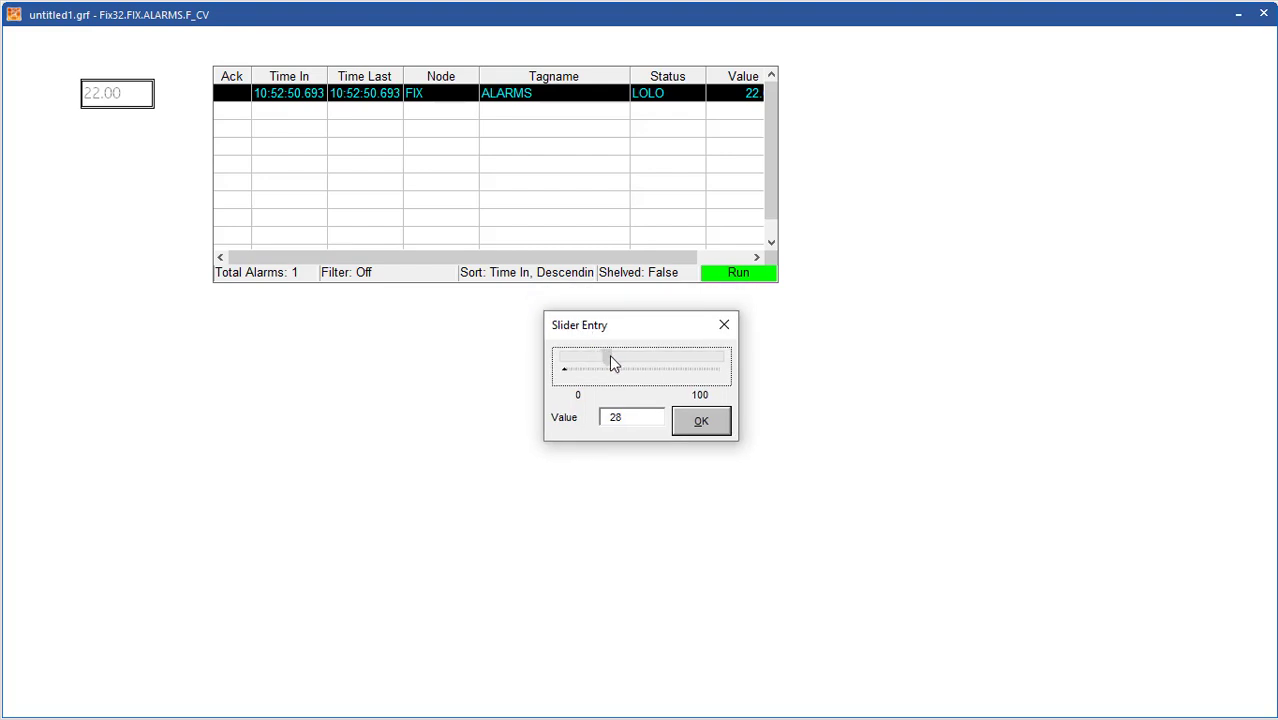
pyautogui.click(701, 423)
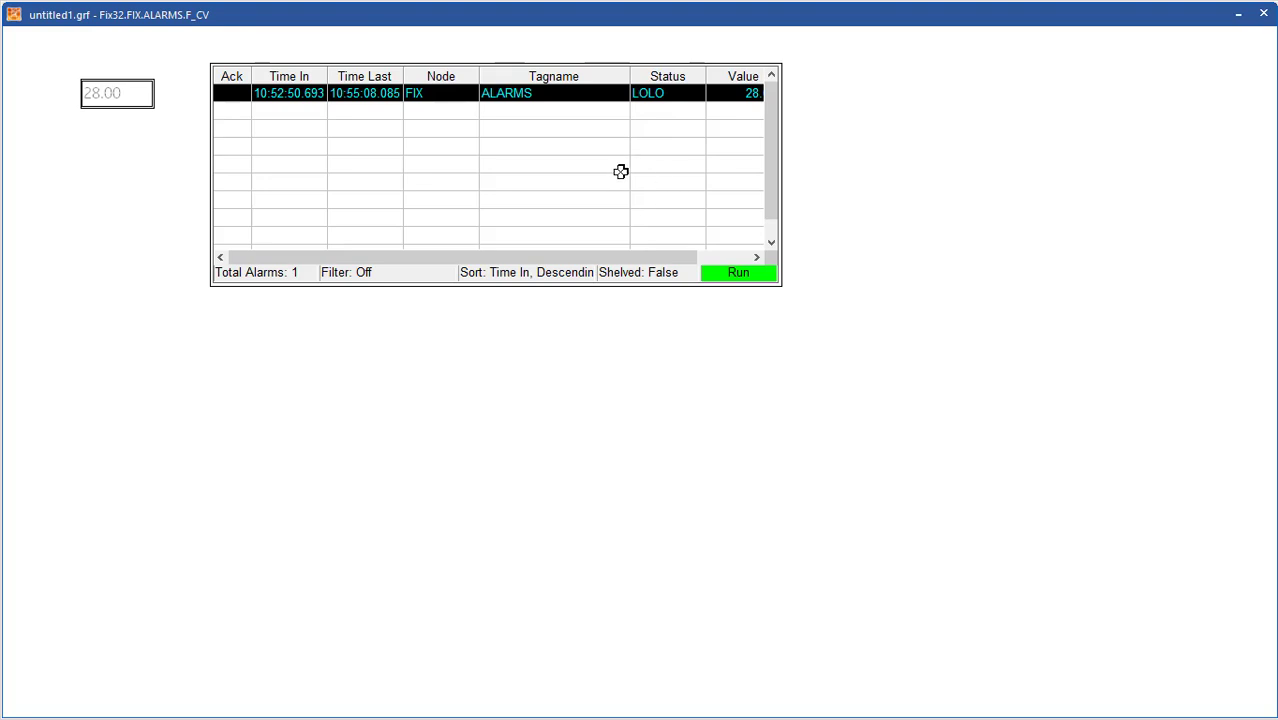
# Step: Set the ALARMS value to 33 through the slider entry and acknowledge its alarm in the alarm summary
pyautogui.click(117, 94)
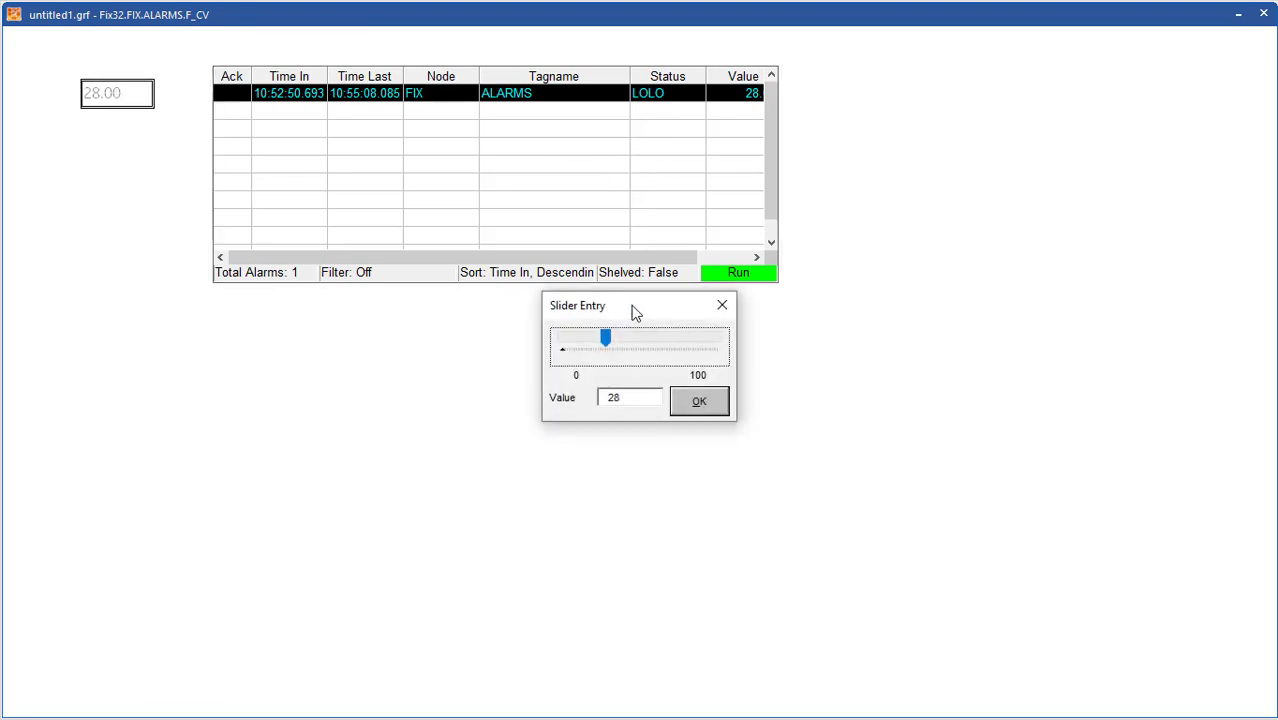
pyautogui.click(610, 338)
pyautogui.click(703, 401)
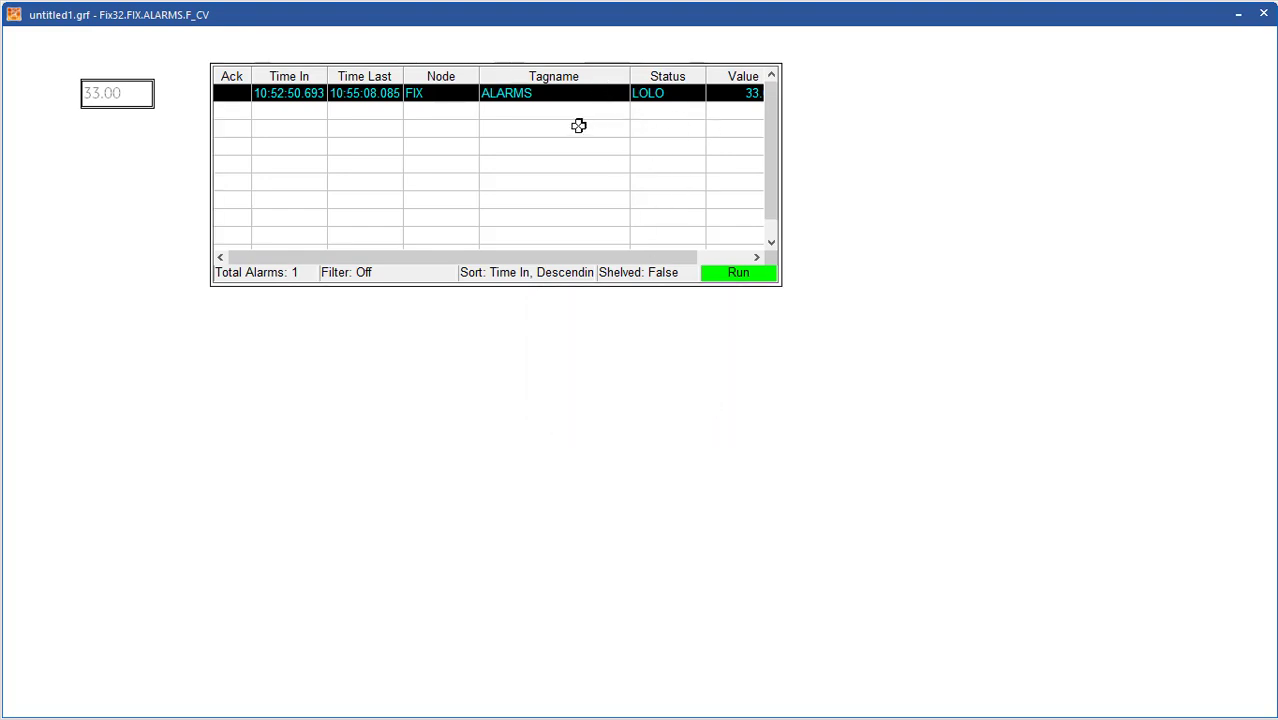
pyautogui.click(230, 95)
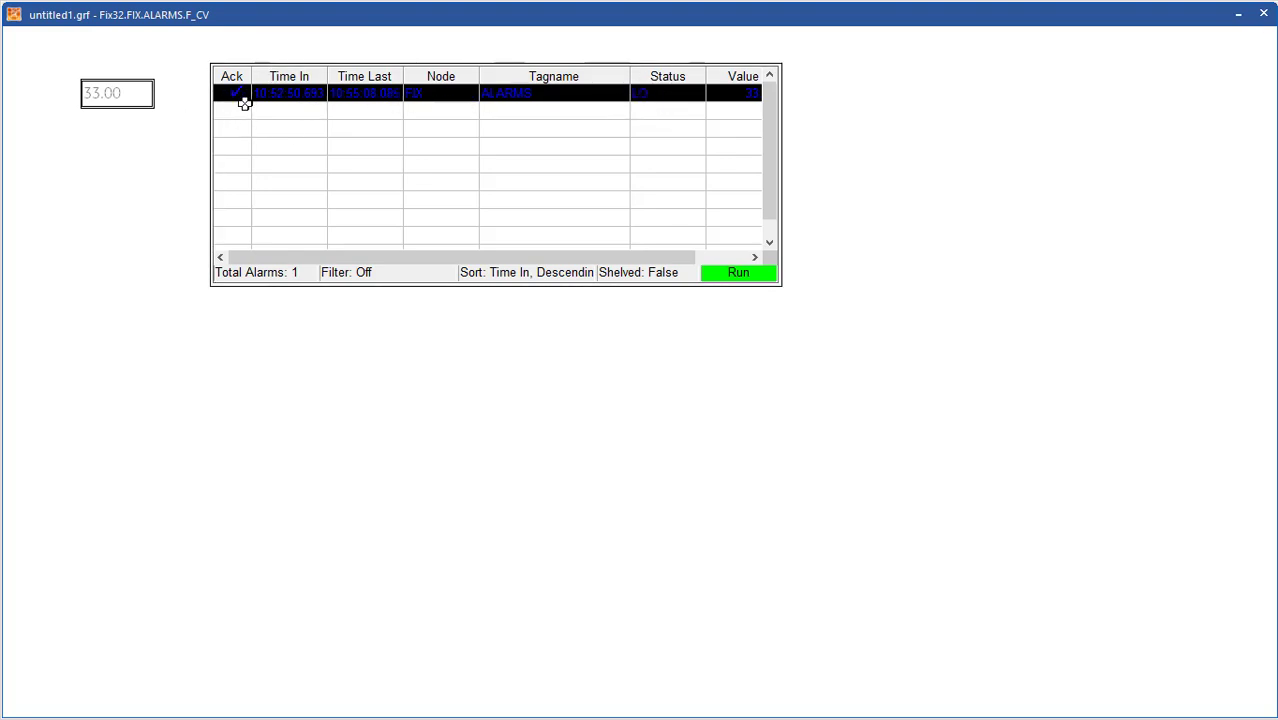
# Step: Raise the ALARMS value to 73 and to 83 in two separate slider entries
pyautogui.click(115, 104)
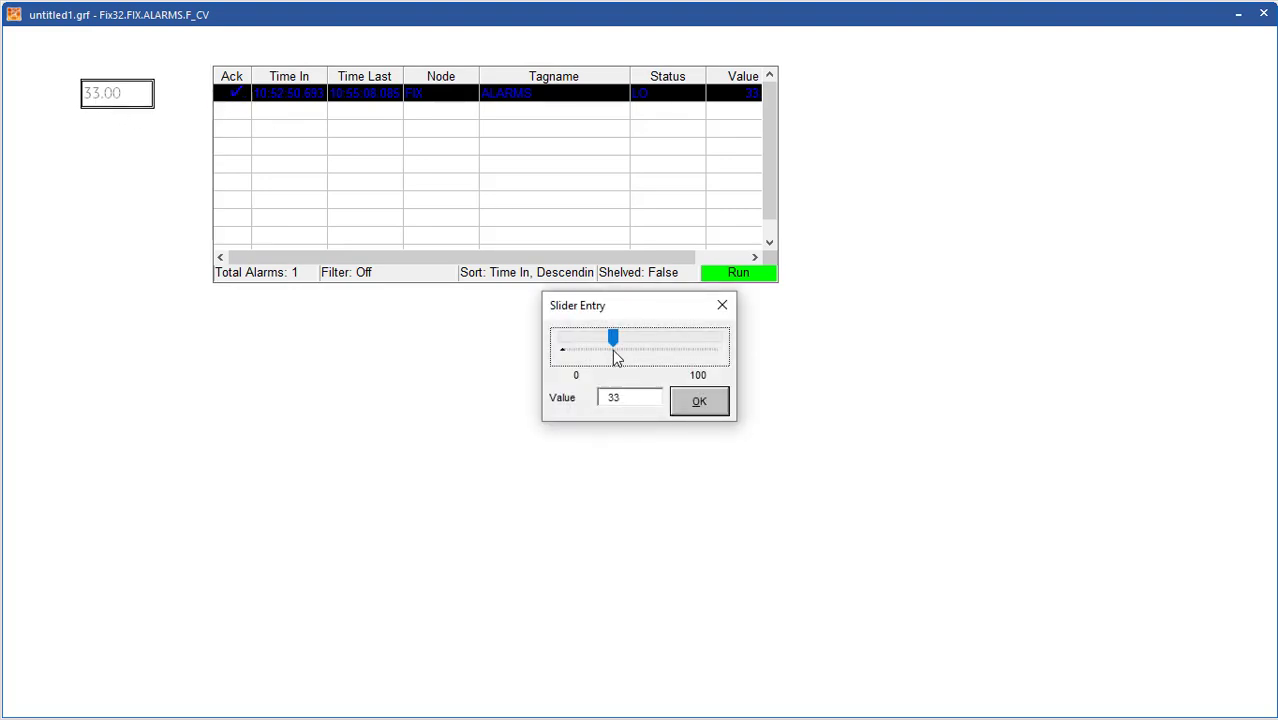
pyautogui.moveTo(614, 343); pyautogui.dragTo(679, 353)
pyautogui.click(697, 399)
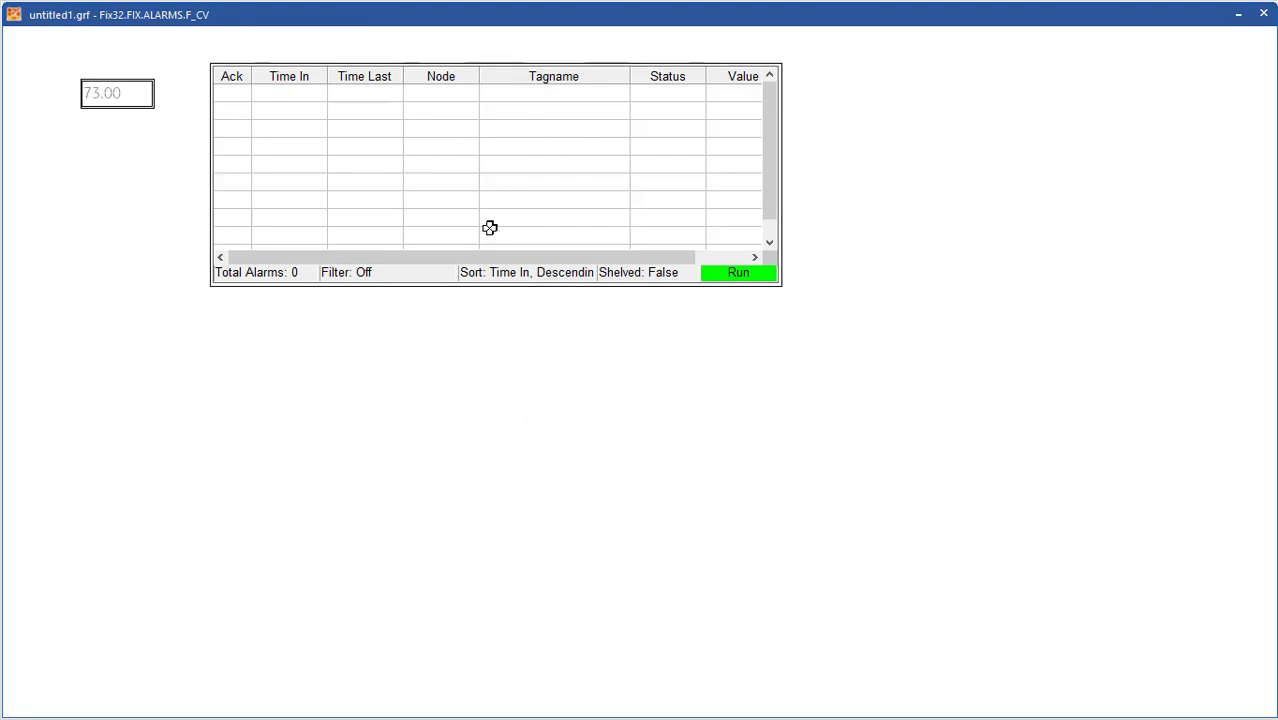
pyautogui.click(124, 95)
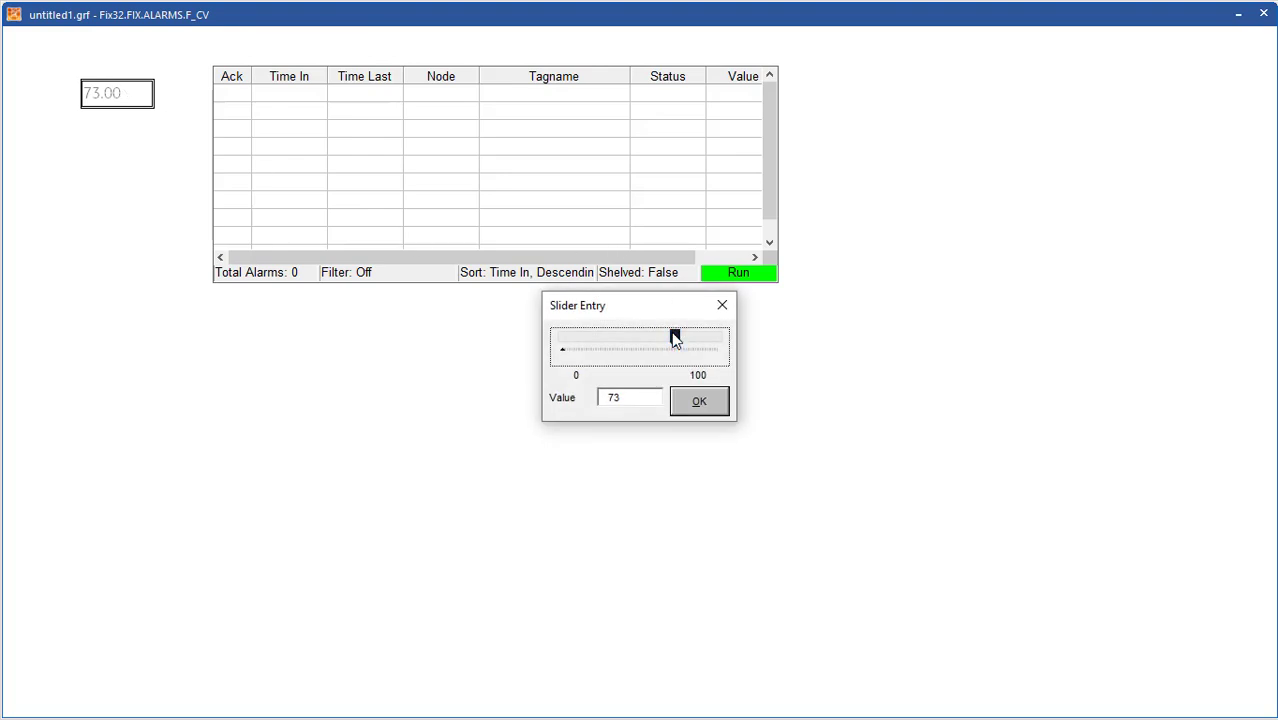
pyautogui.moveTo(676, 341); pyautogui.dragTo(693, 348)
pyautogui.click(697, 401)
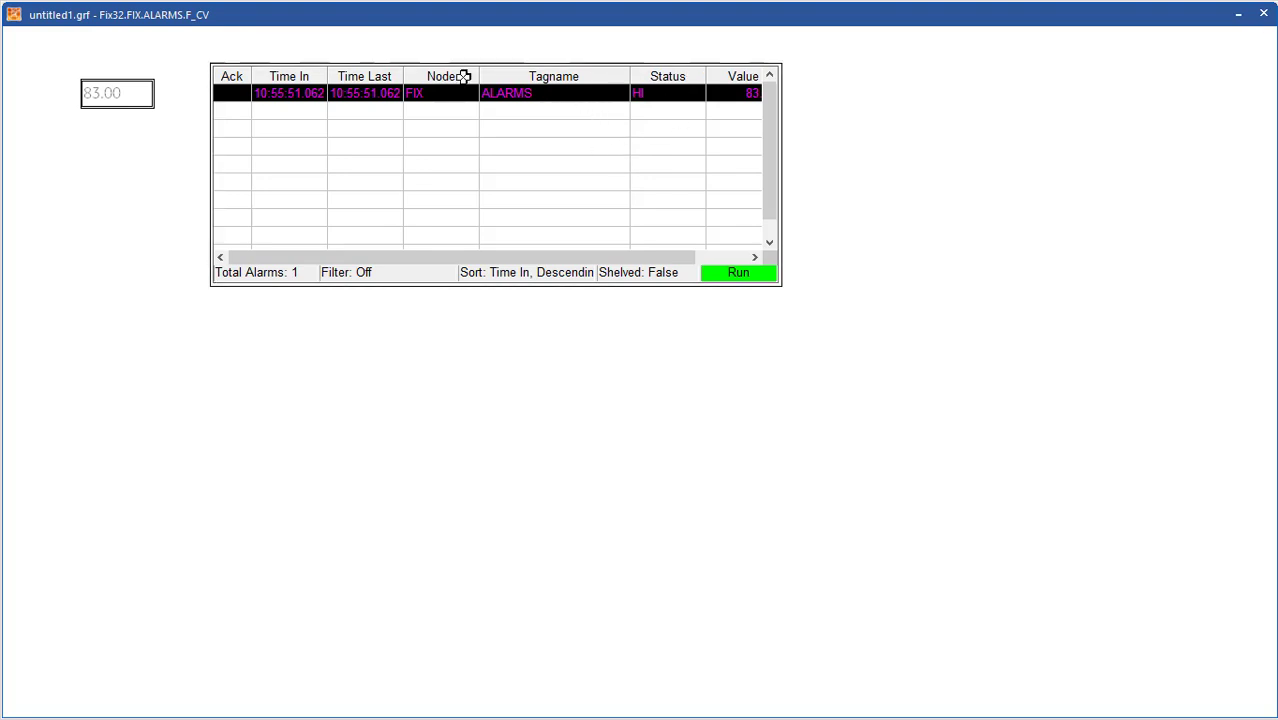
# Step: Set the ALARMS value to the slider's maximum of 100 and confirm the entry
pyautogui.click(137, 105)
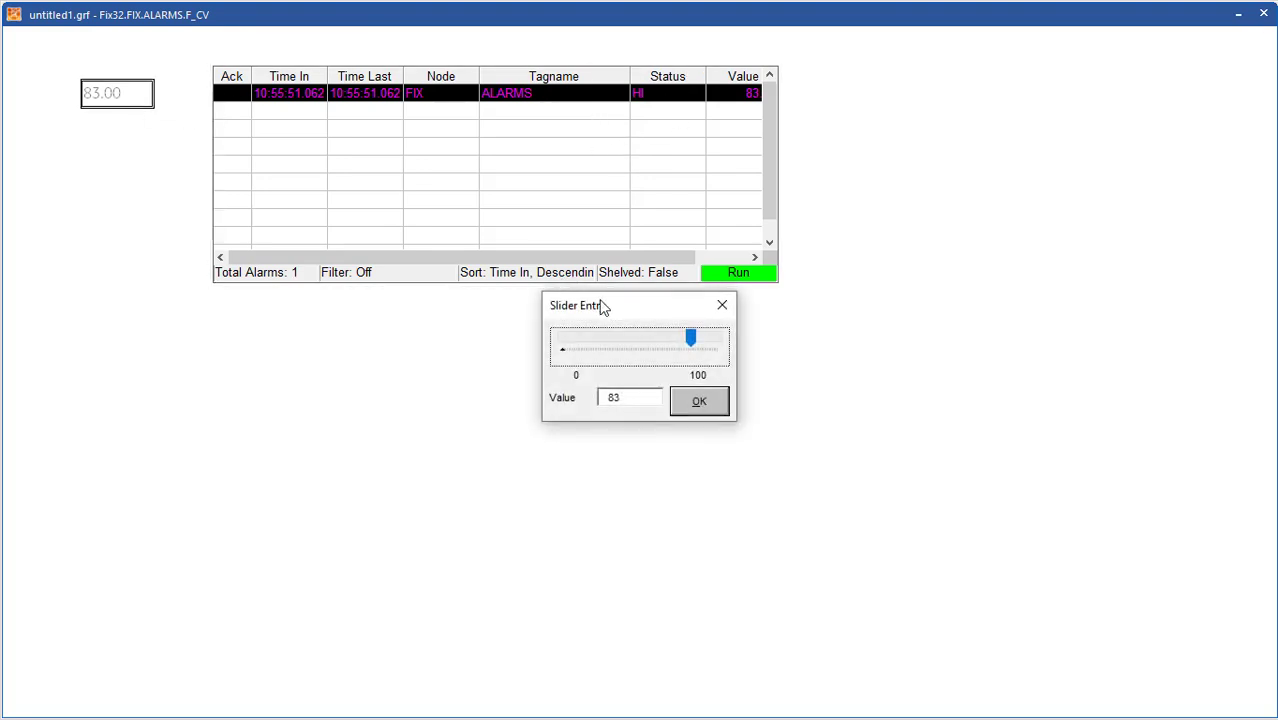
pyautogui.moveTo(696, 340); pyautogui.dragTo(1025, 453)
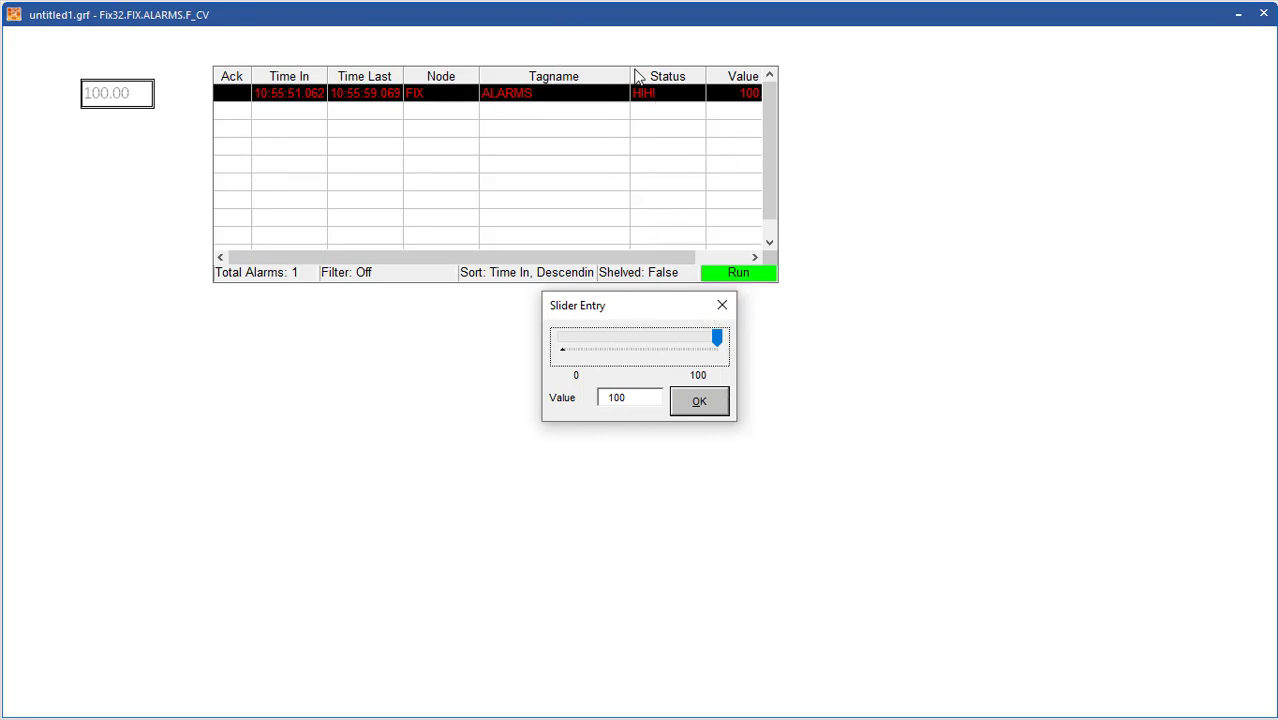
pyautogui.click(689, 405)
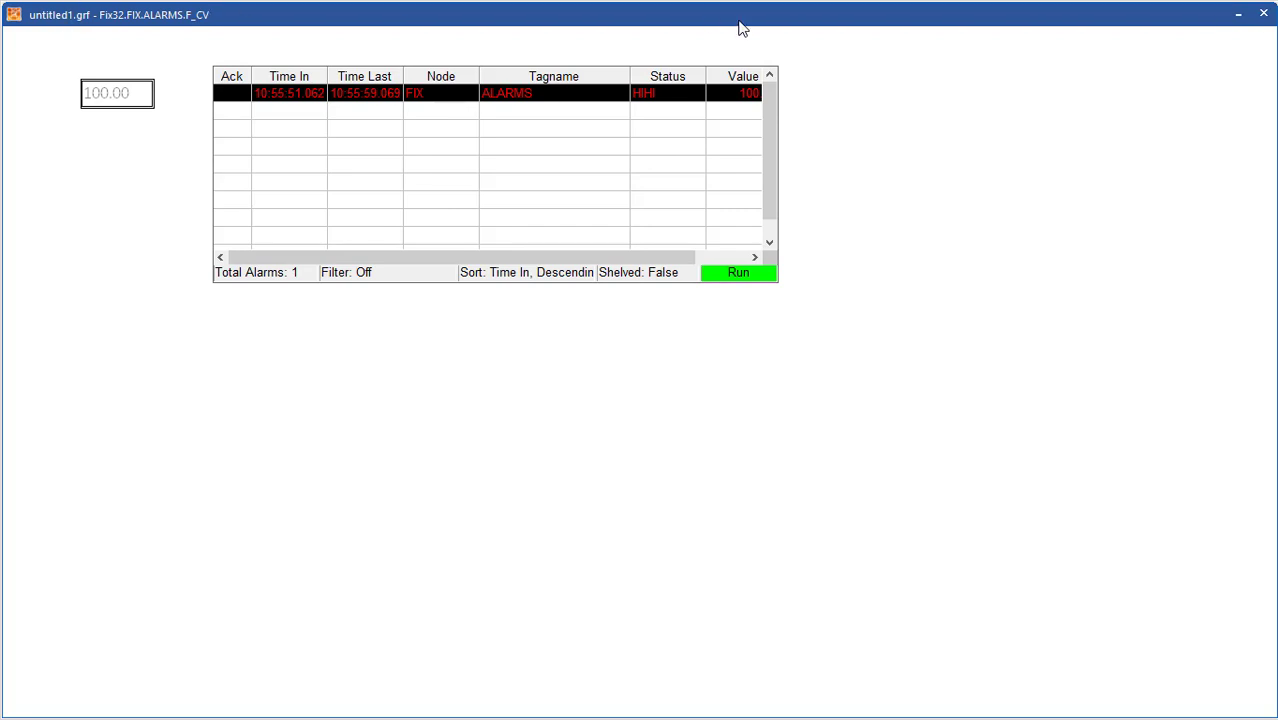
pyautogui.click(1264, 14)
pyautogui.click(612, 409)
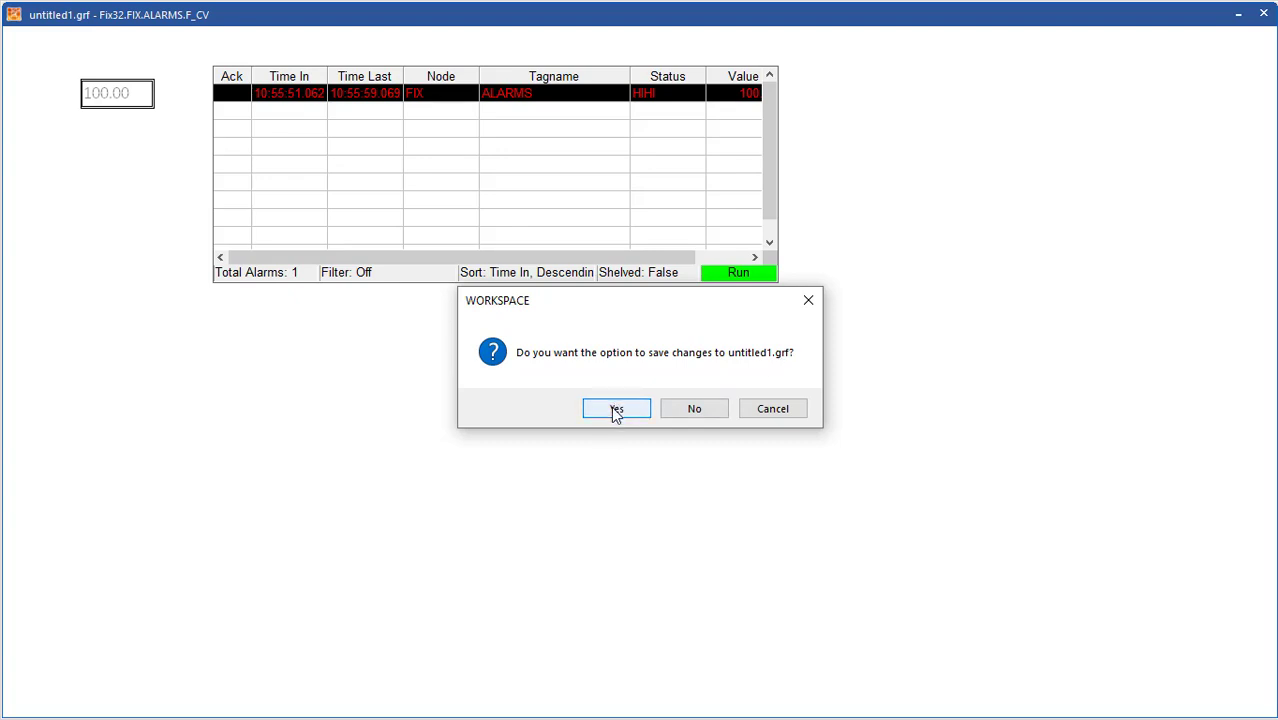
pyautogui.click(735, 409)
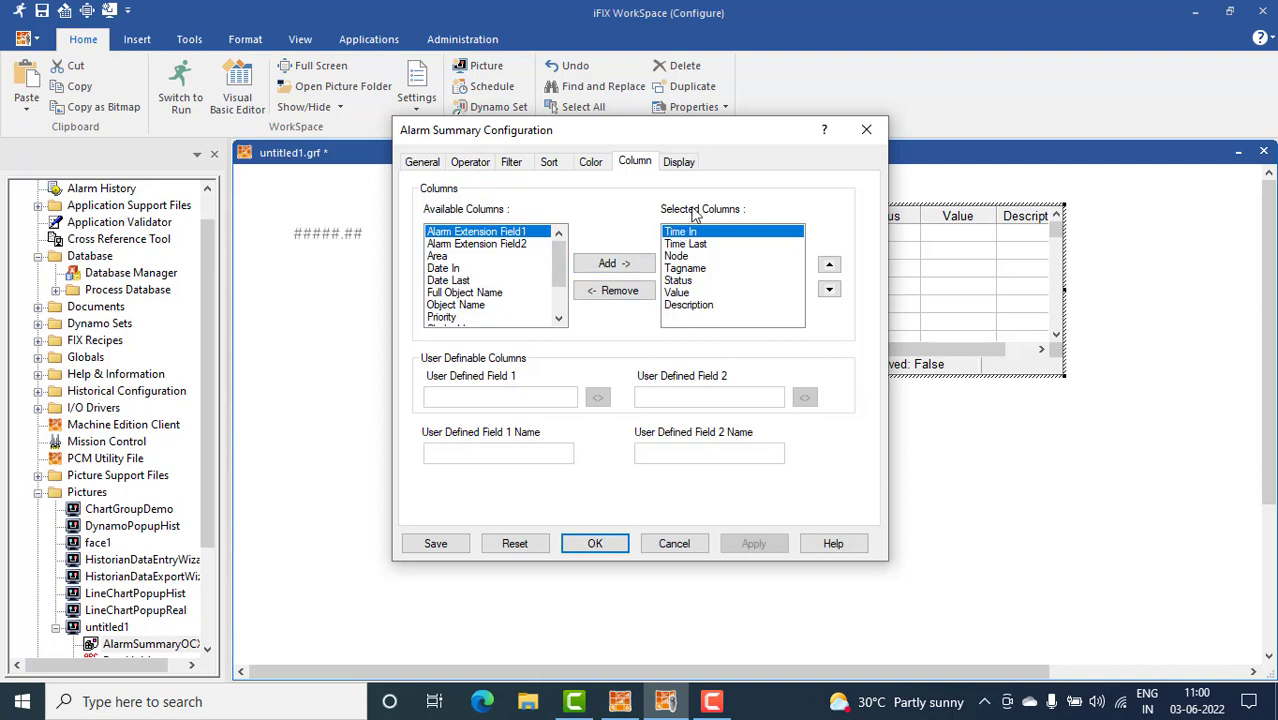
# Step: Review the alarm summary's column, color, sort and filter settings, and apply the configuration
pyautogui.moveTo(628, 130); pyautogui.dragTo(475, 150)
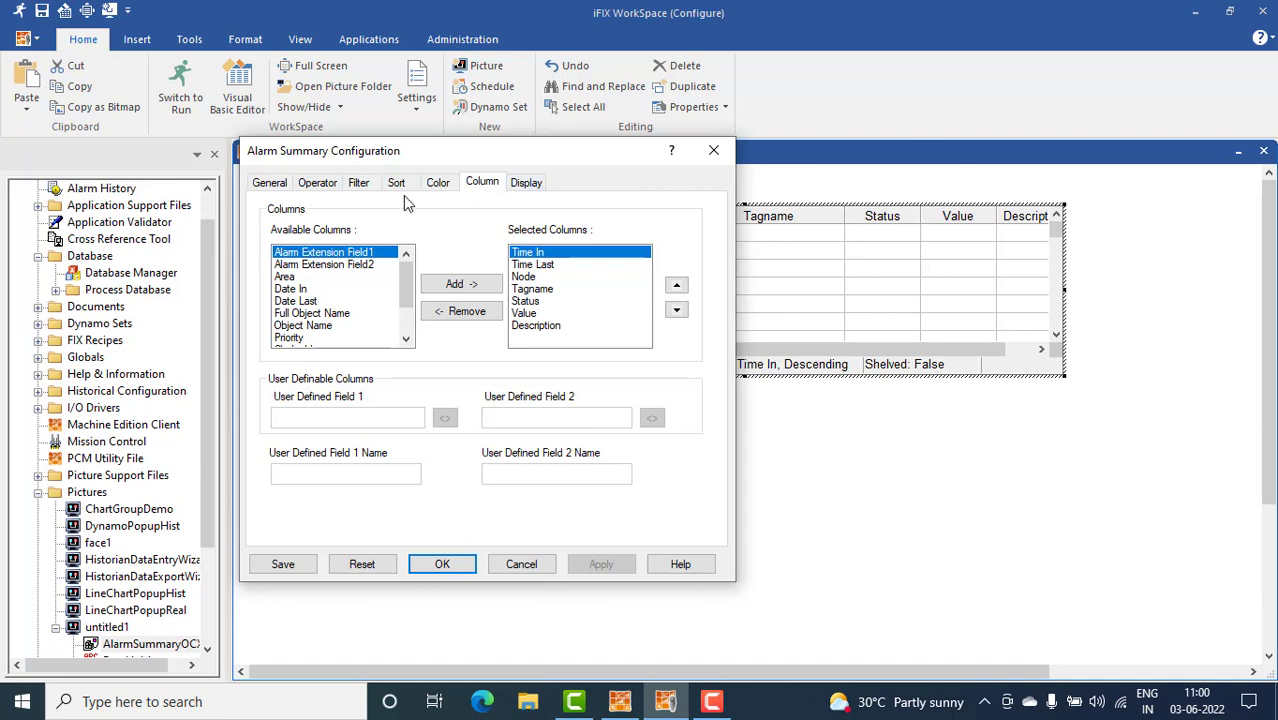
pyautogui.click(437, 184)
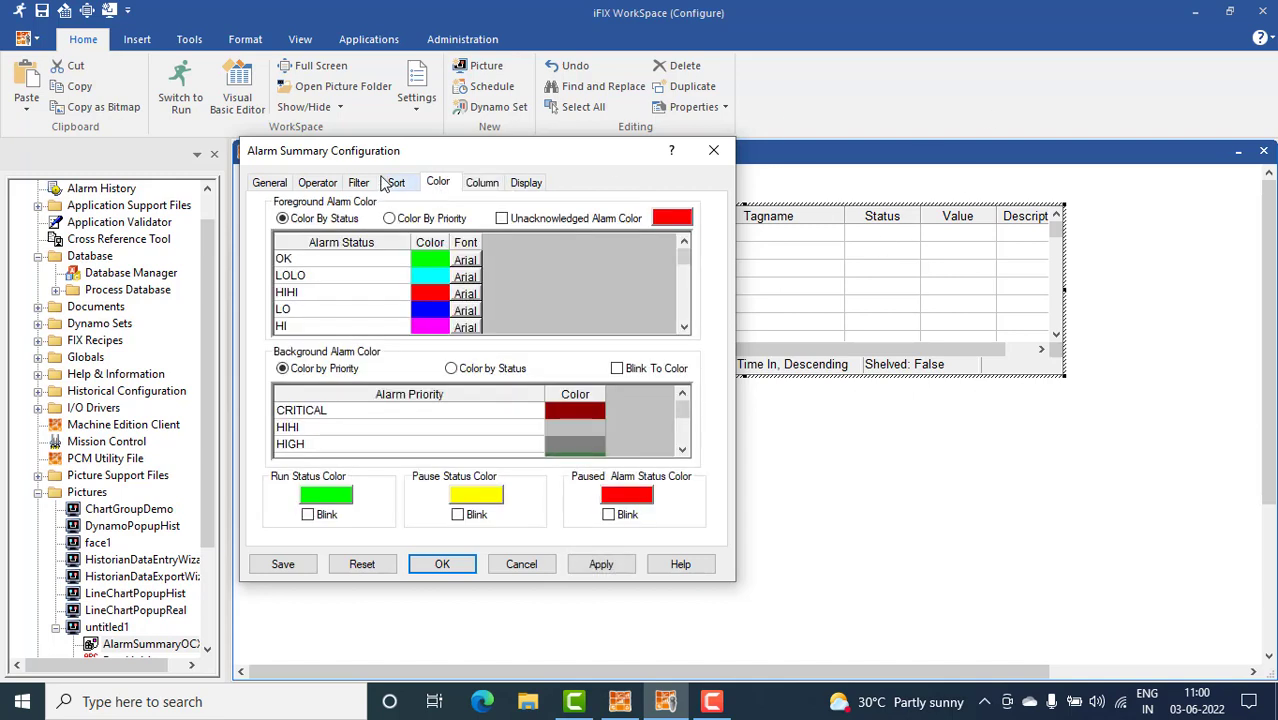
pyautogui.click(396, 185)
pyautogui.click(358, 185)
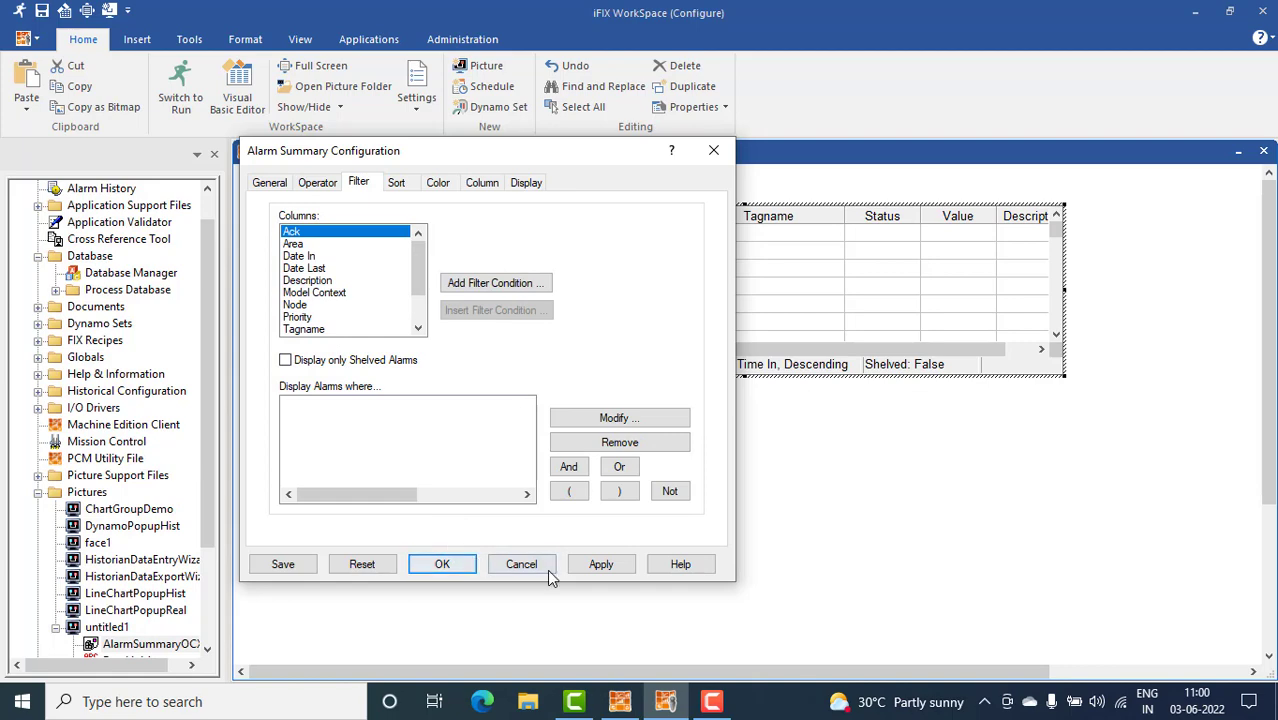
pyautogui.click(601, 566)
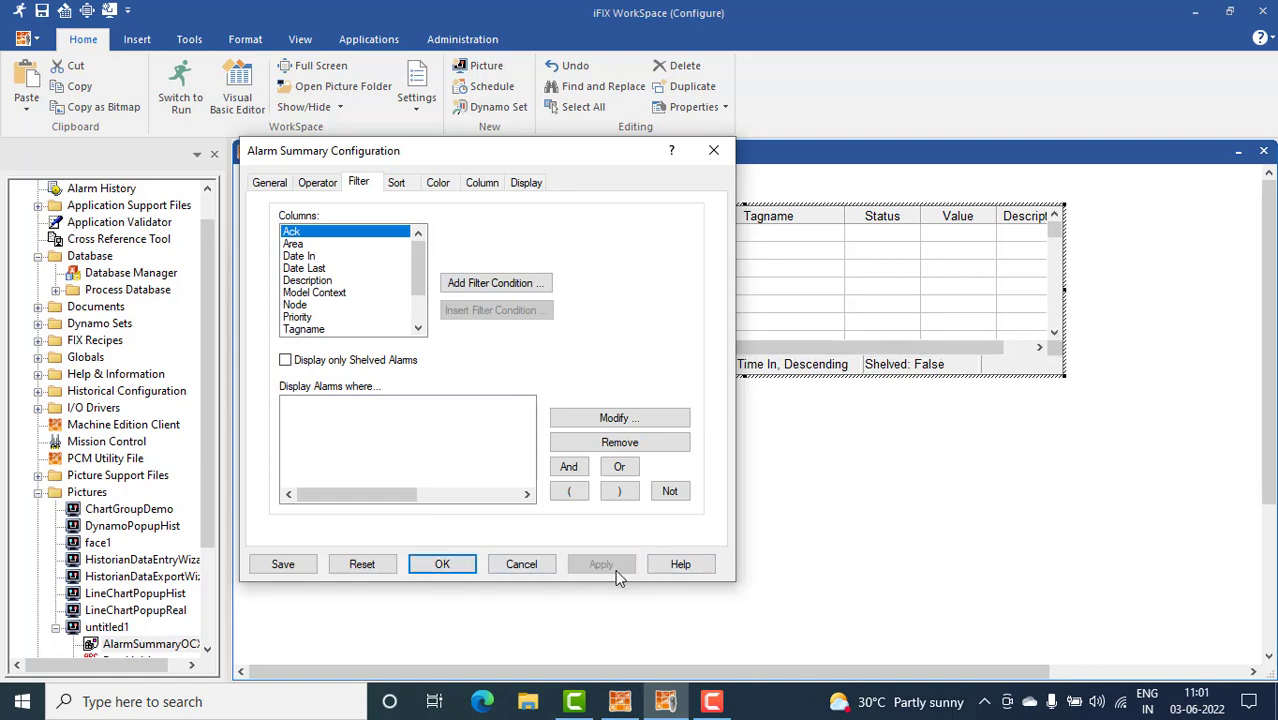
pyautogui.click(442, 566)
# Step: Insert a second alarm summary object, place it below the existing one and widen it to match the first summary's width
pyautogui.click(137, 39)
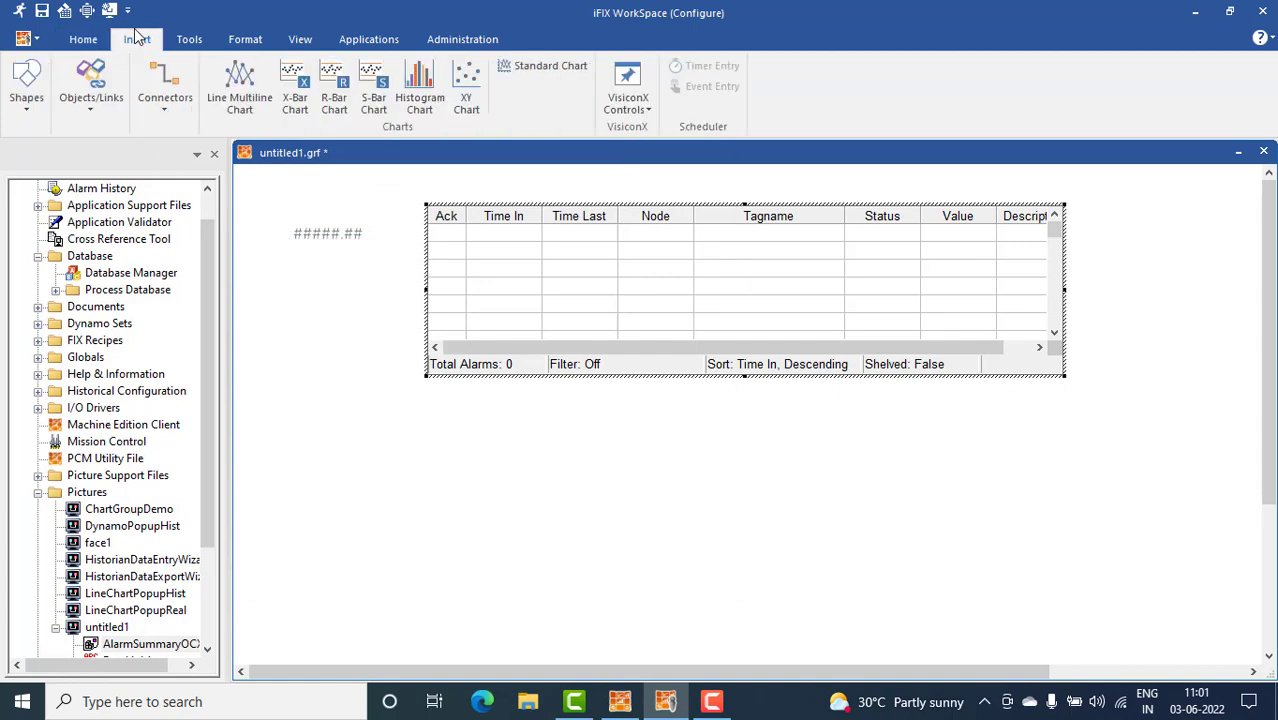
pyautogui.click(88, 112)
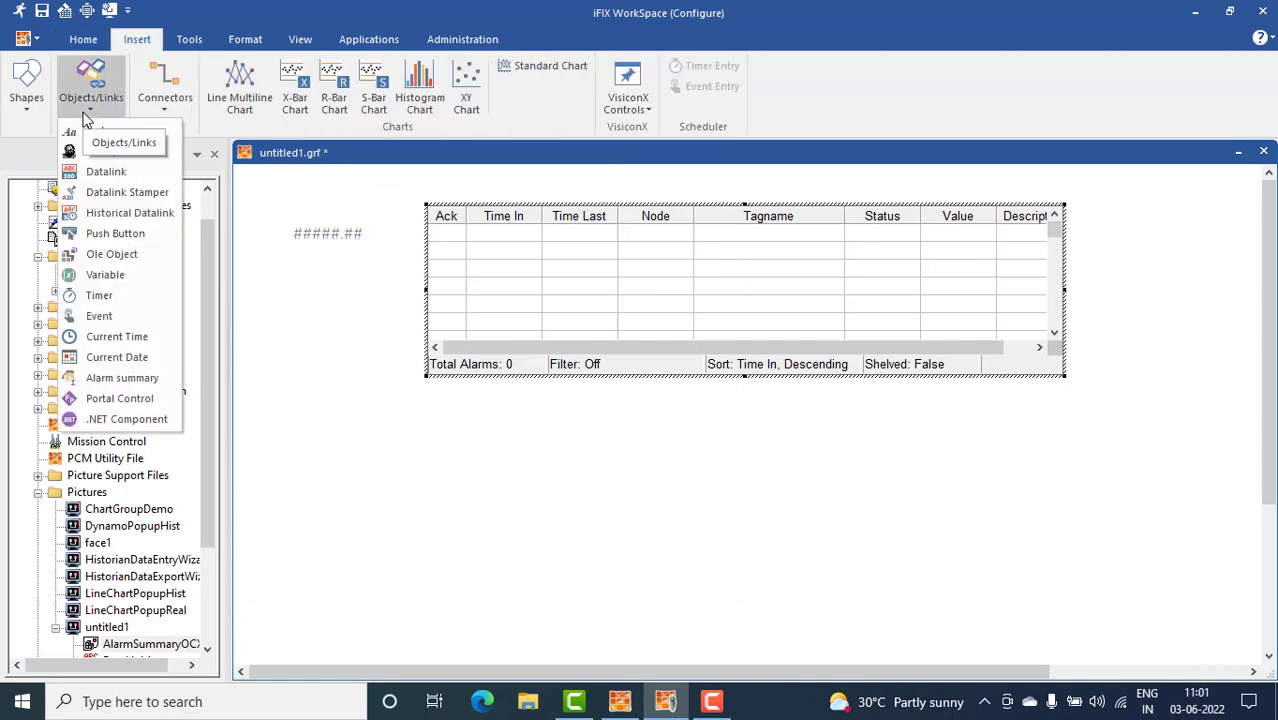
pyautogui.click(136, 375)
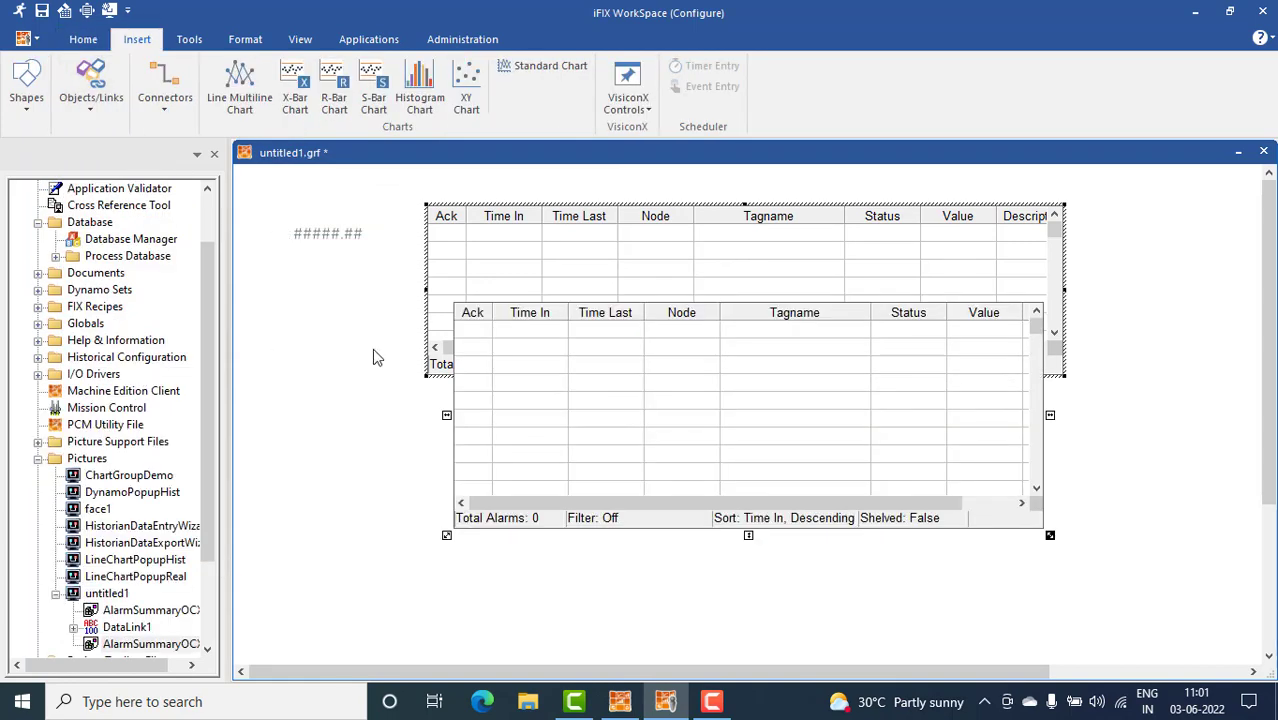
pyautogui.moveTo(535, 413); pyautogui.dragTo(534, 465)
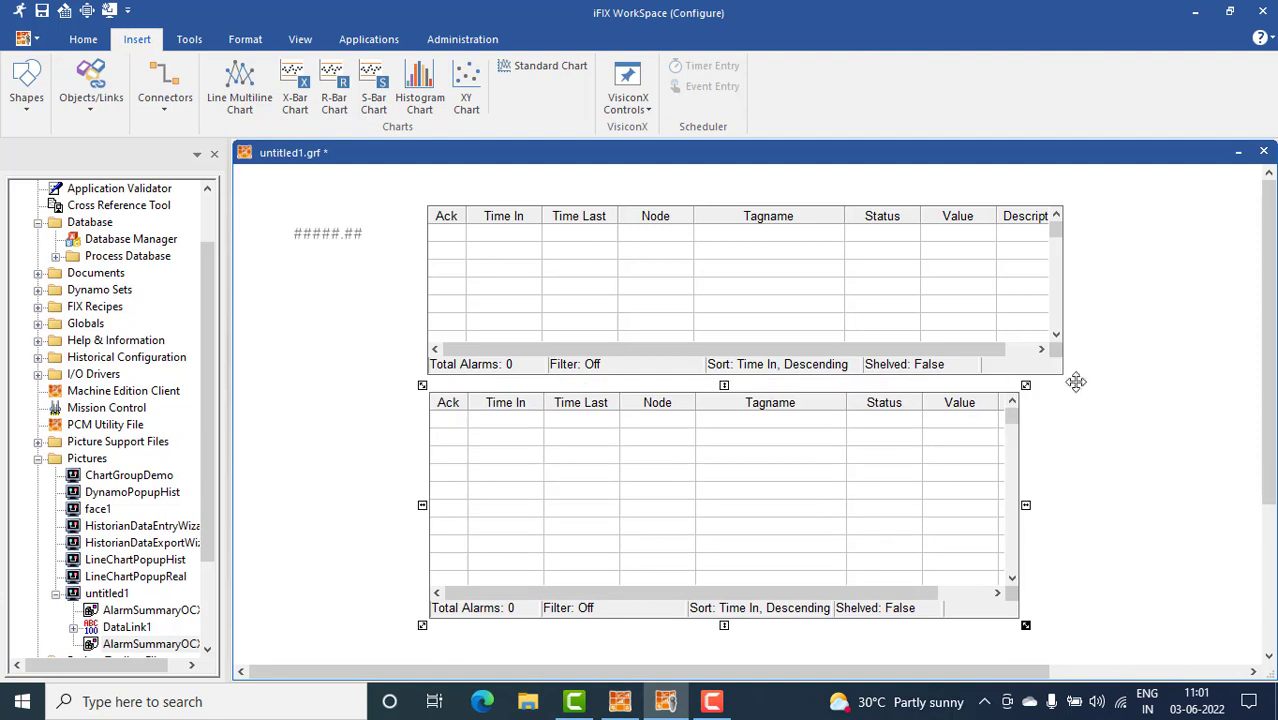
pyautogui.moveTo(1026, 505); pyautogui.dragTo(1071, 499)
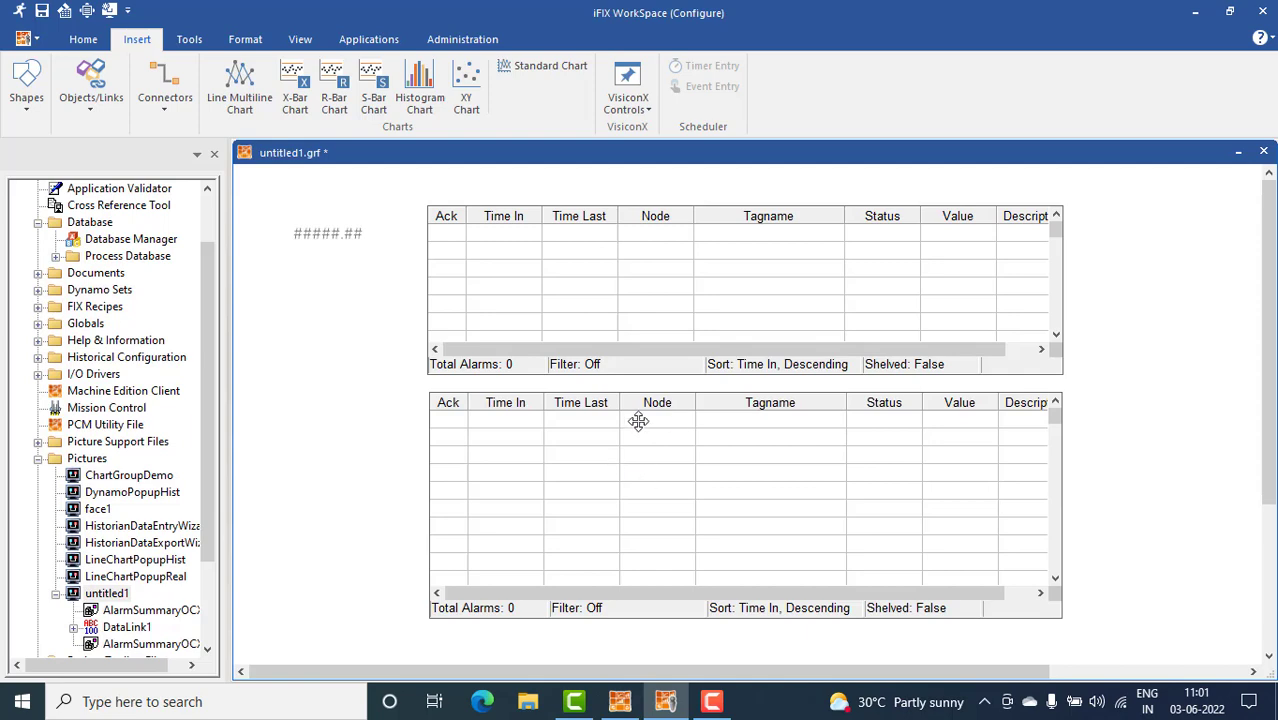
# Step: Add the Shelve Duration(HHH:MM) column to the second alarm summary's selected columns and apply the change
pyautogui.click(86, 39)
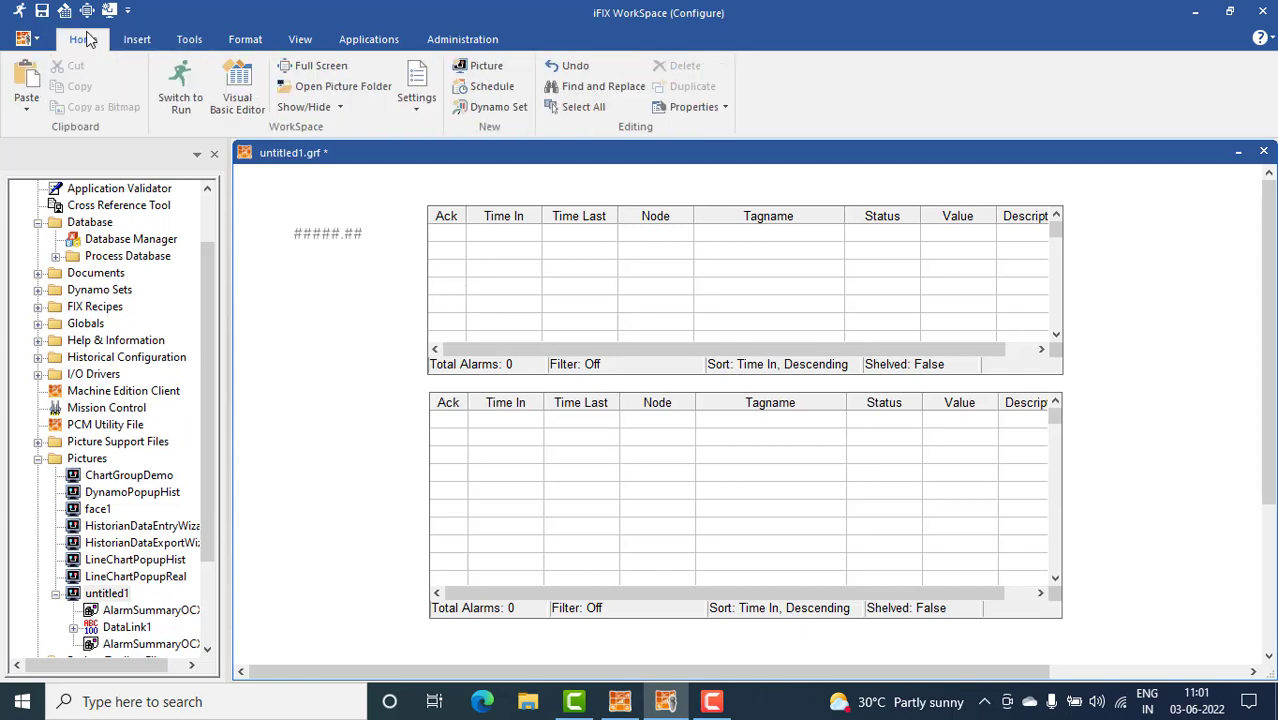
pyautogui.doubleClick(653, 495)
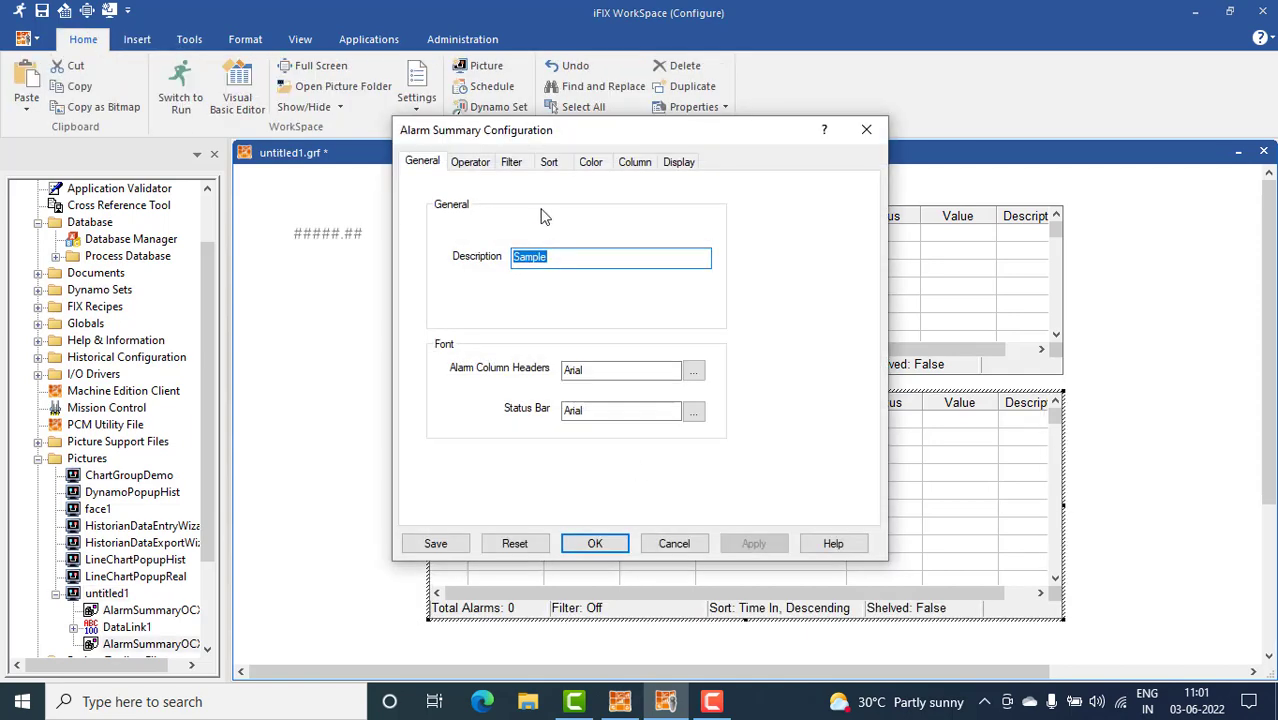
pyautogui.click(470, 163)
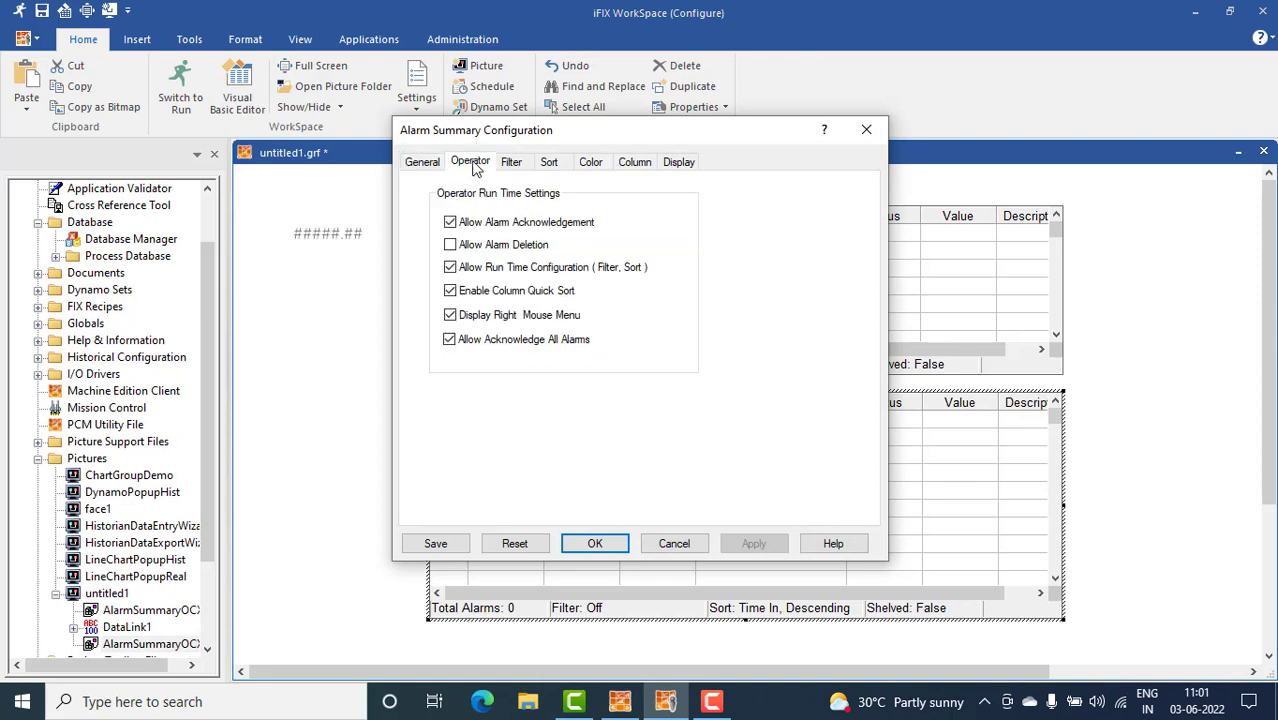
pyautogui.click(634, 163)
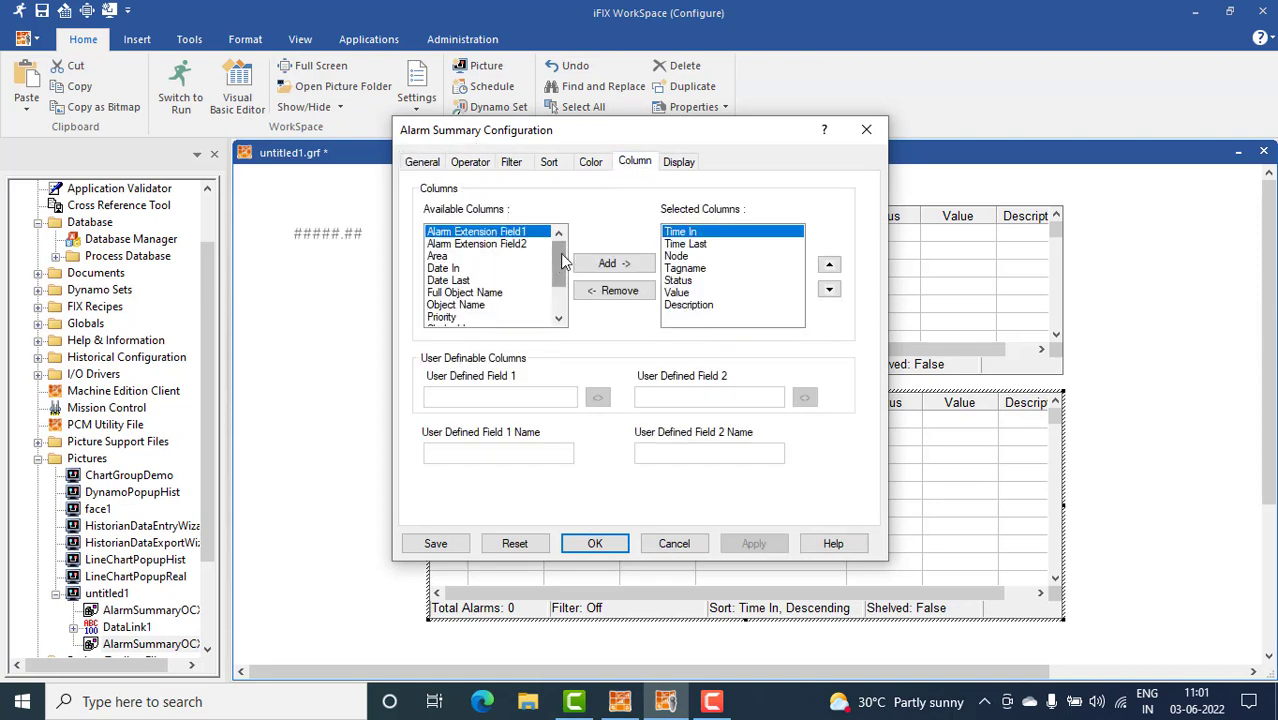
pyautogui.moveTo(560, 258); pyautogui.dragTo(560, 283)
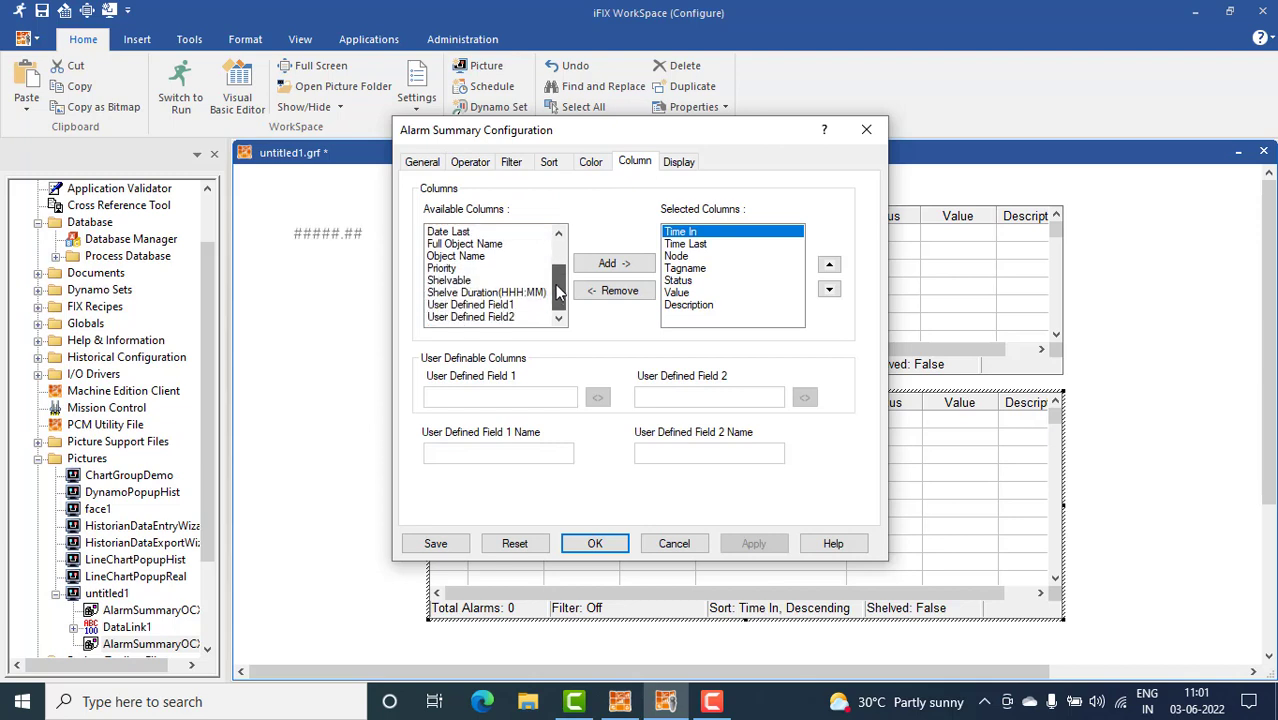
pyautogui.click(487, 293)
pyautogui.click(614, 264)
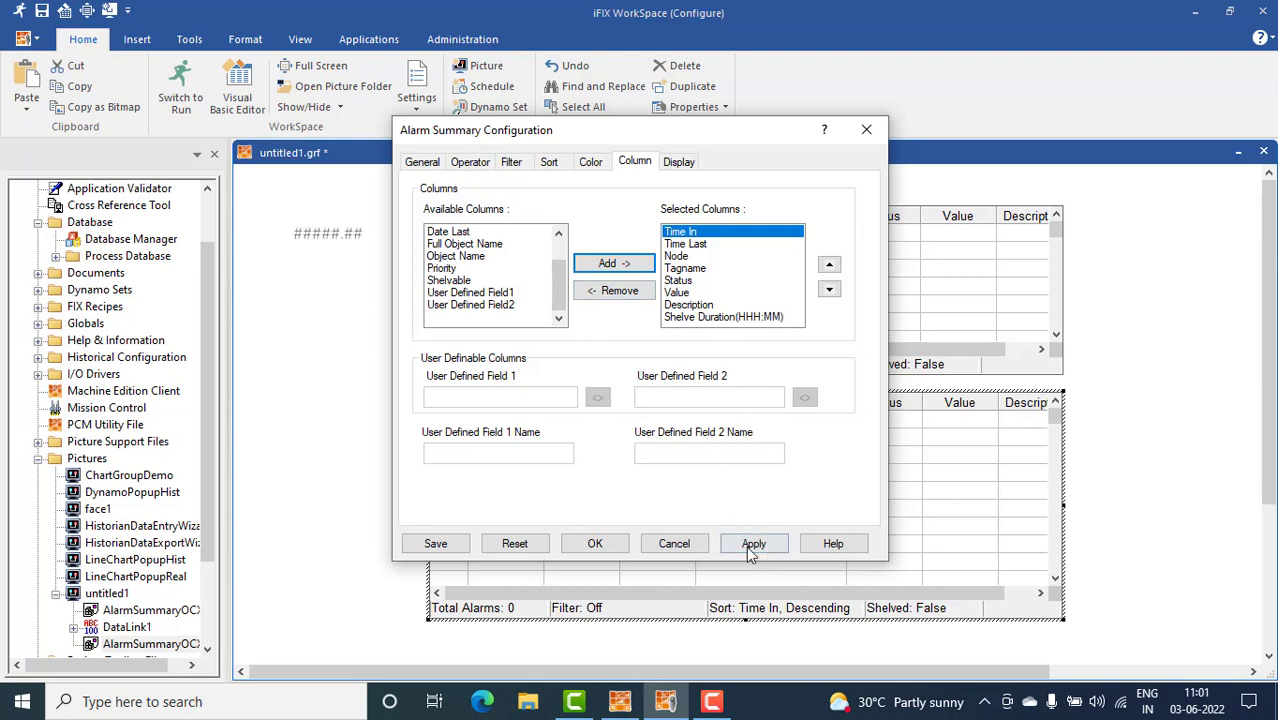
pyautogui.click(750, 547)
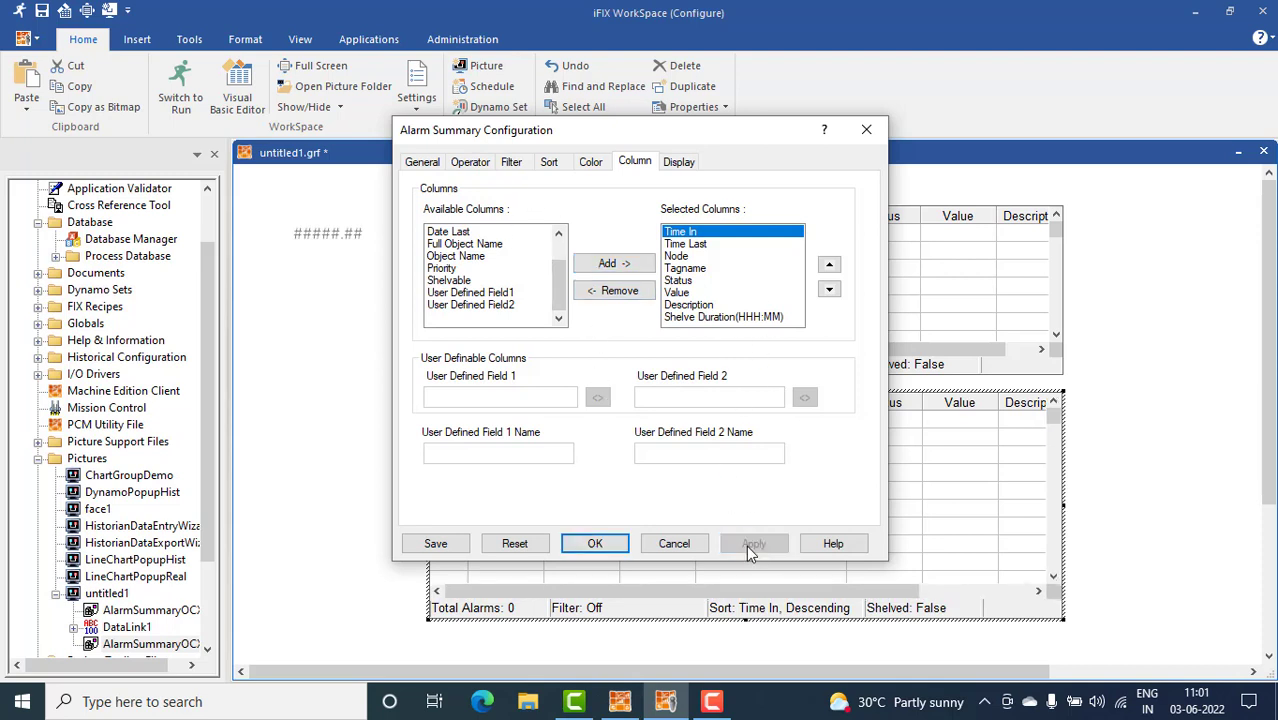
# Step: Set the second alarm summary's filter to display only shelved alarms, then apply and close its configuration
pyautogui.click(511, 163)
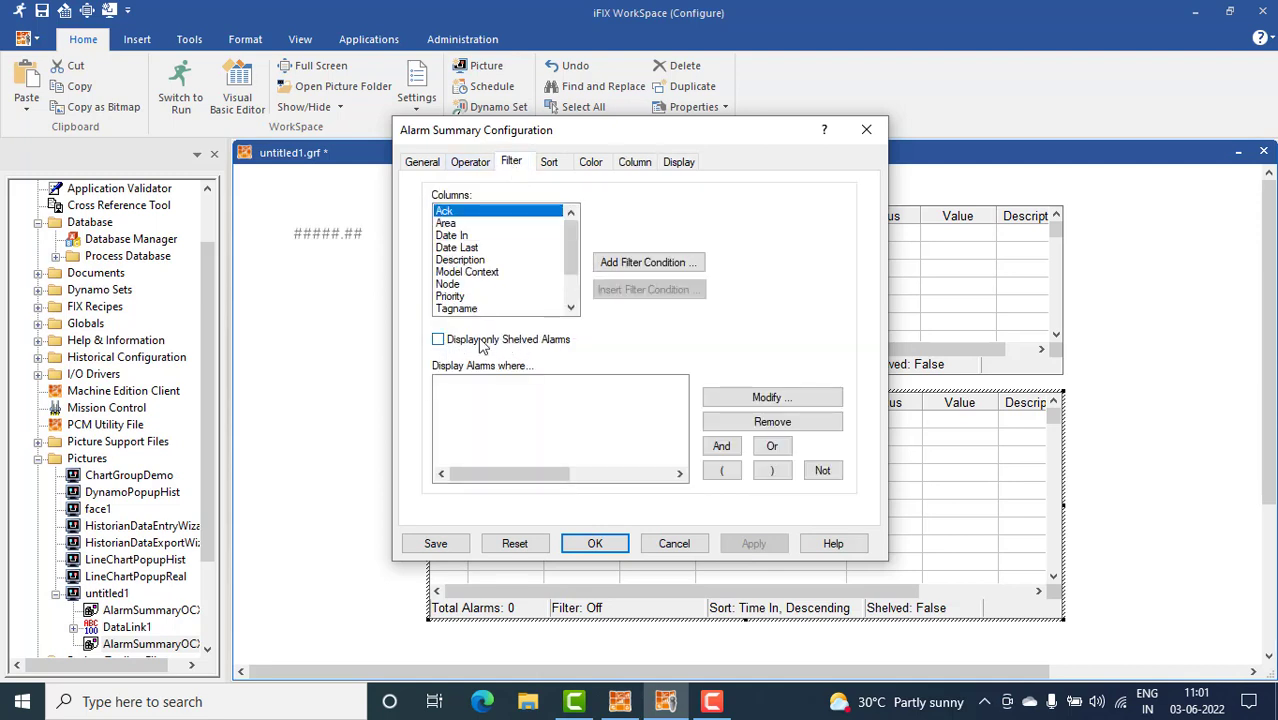
pyautogui.click(439, 340)
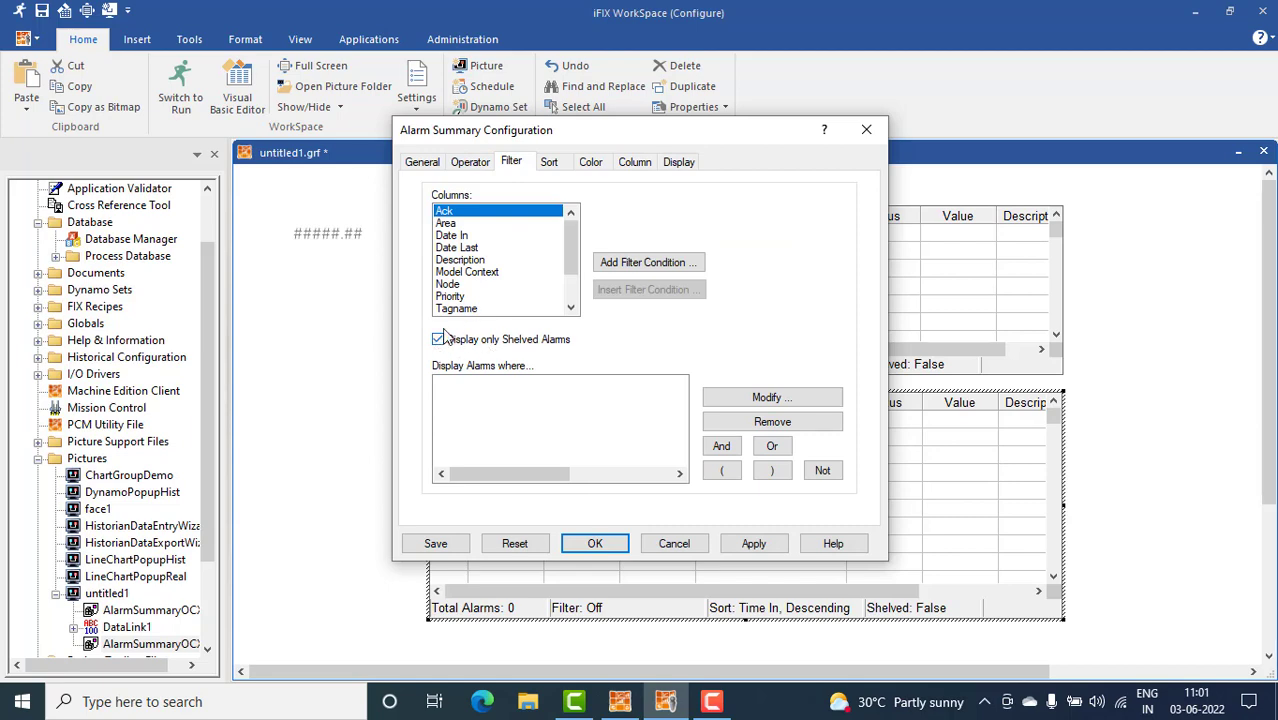
pyautogui.click(754, 543)
pyautogui.click(596, 543)
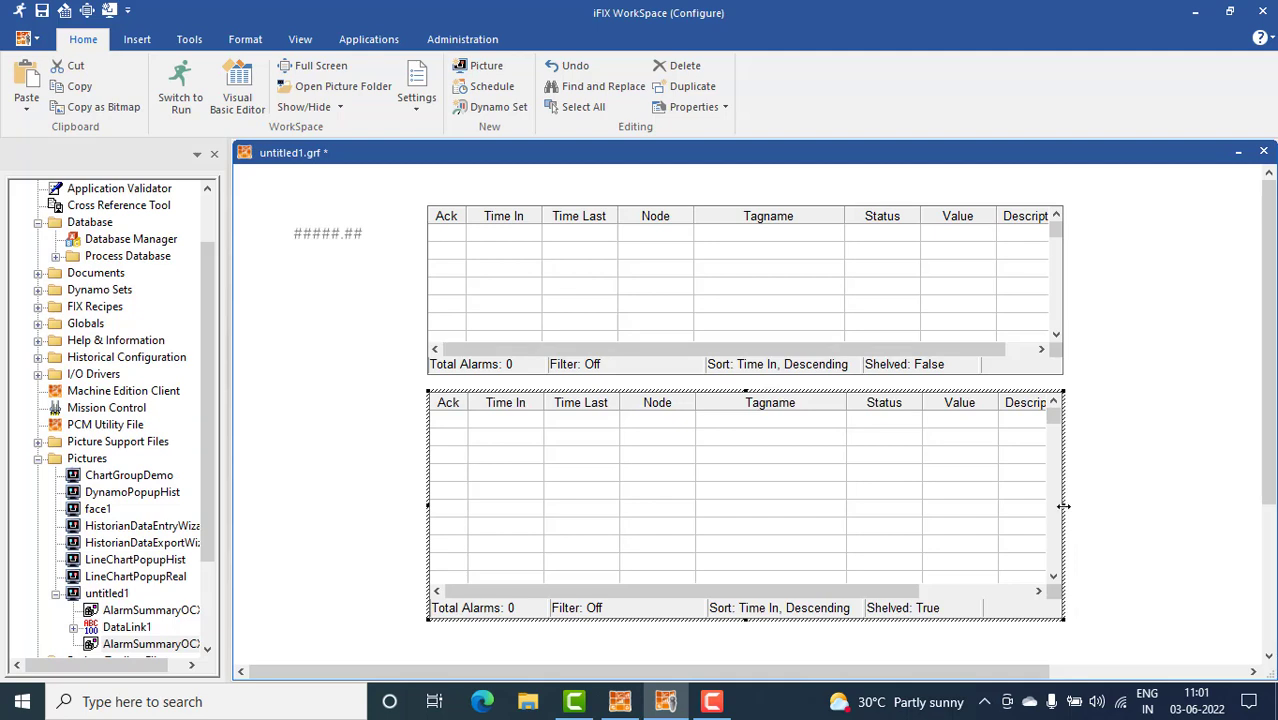
# Step: Widen the lower alarm summary enough to show the Shelve Duration column and shift it toward the picture's left edge
pyautogui.moveTo(1064, 505); pyautogui.dragTo(1255, 505)
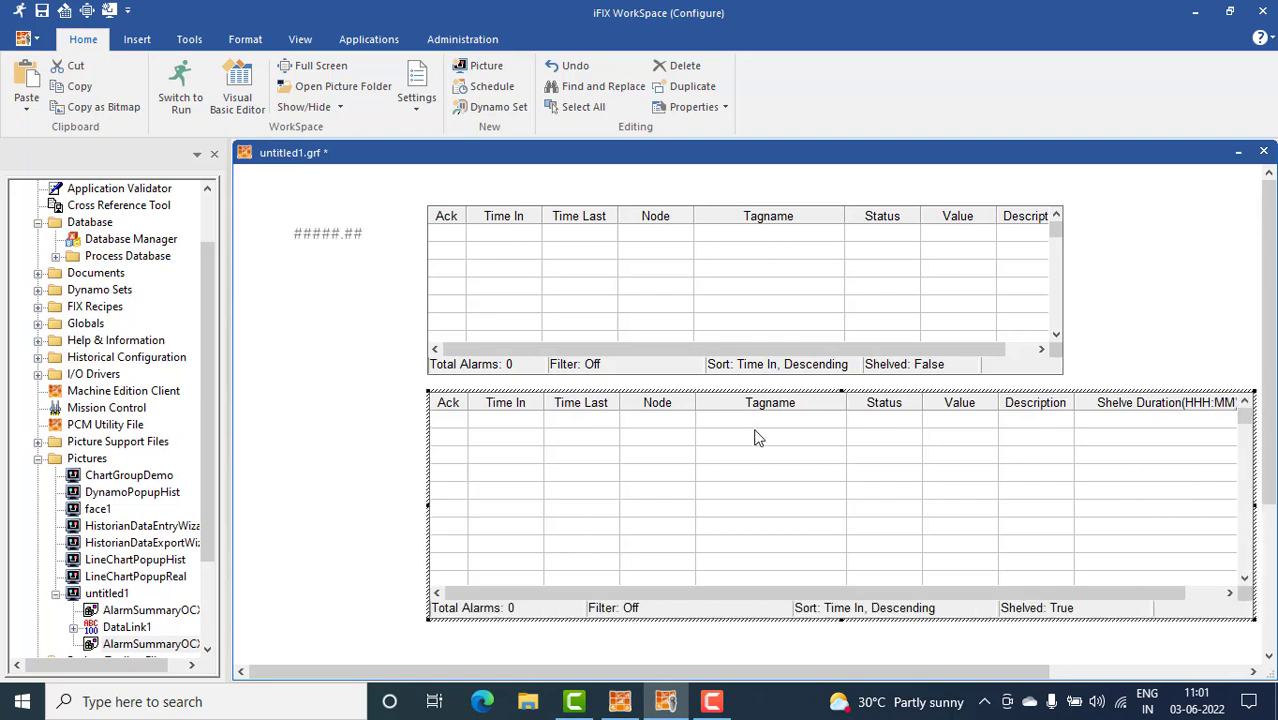
pyautogui.click(380, 464)
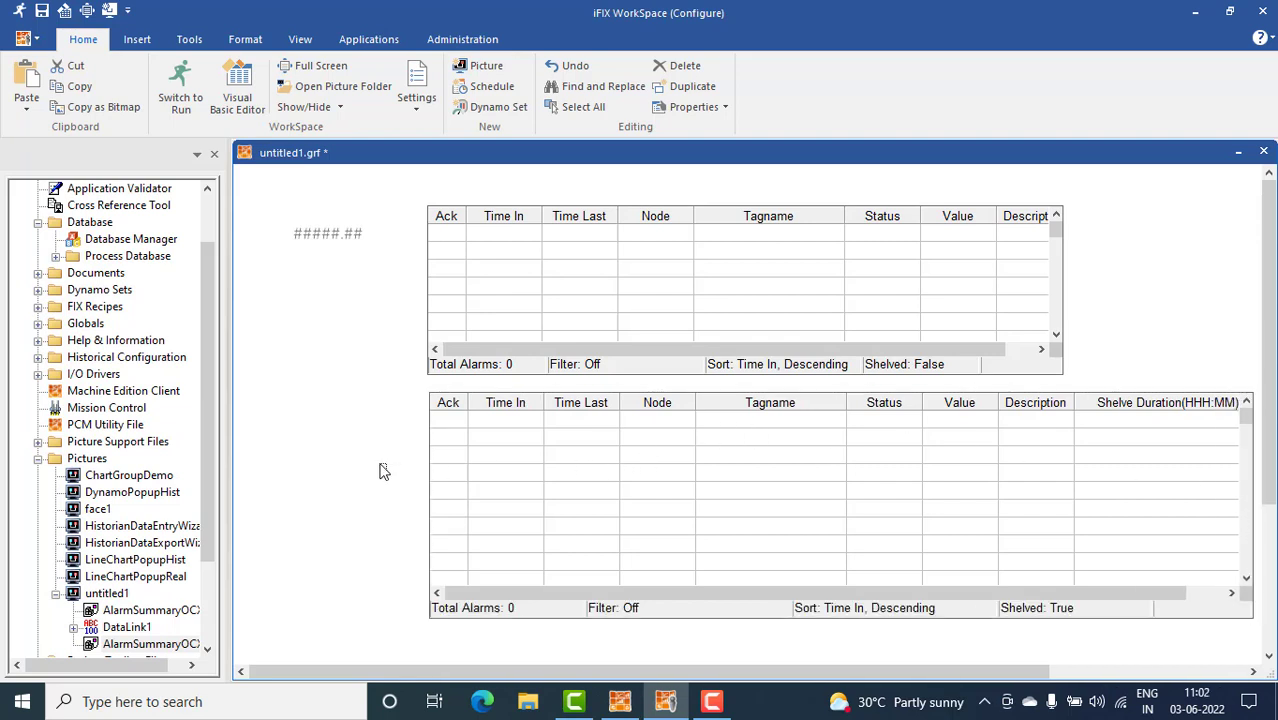
pyautogui.moveTo(525, 471); pyautogui.dragTo(394, 459)
pyautogui.moveTo(385, 479); pyautogui.dragTo(385, 480)
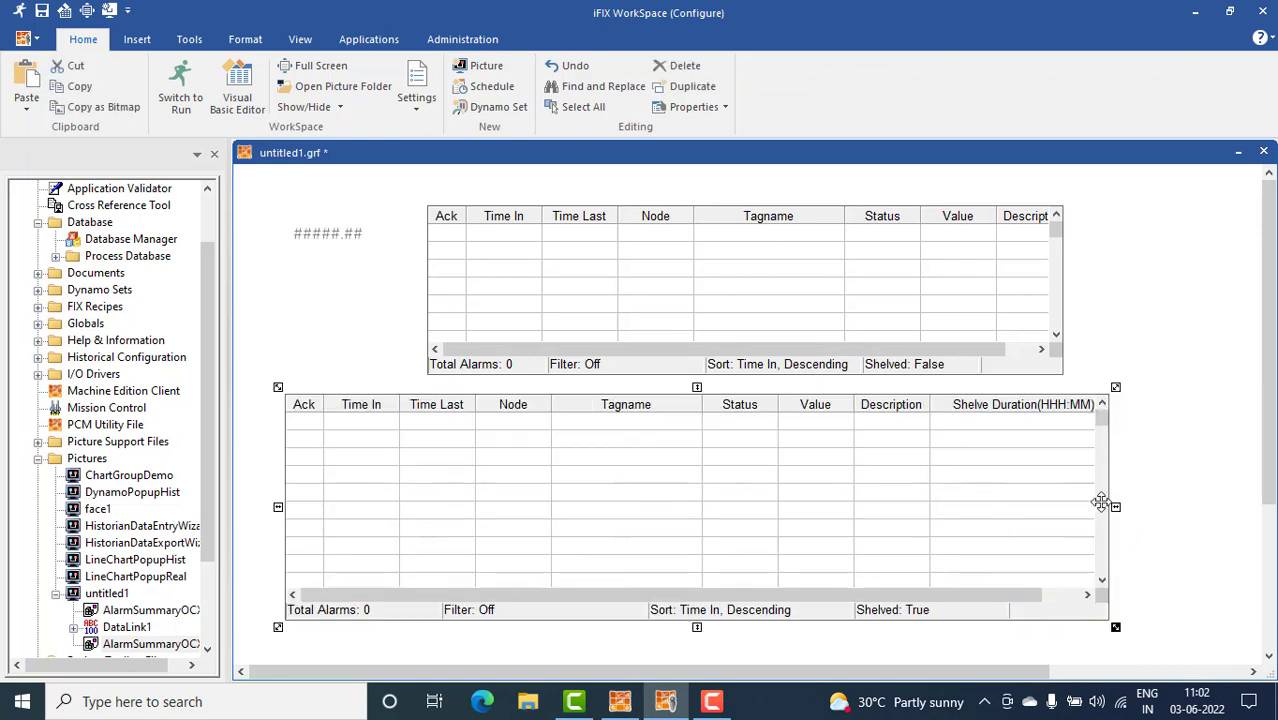
pyautogui.moveTo(1116, 507)
pyautogui.mouseDown()
pyautogui.moveTo(1191, 500)
pyautogui.moveTo(1120, 508)
pyautogui.mouseUp()
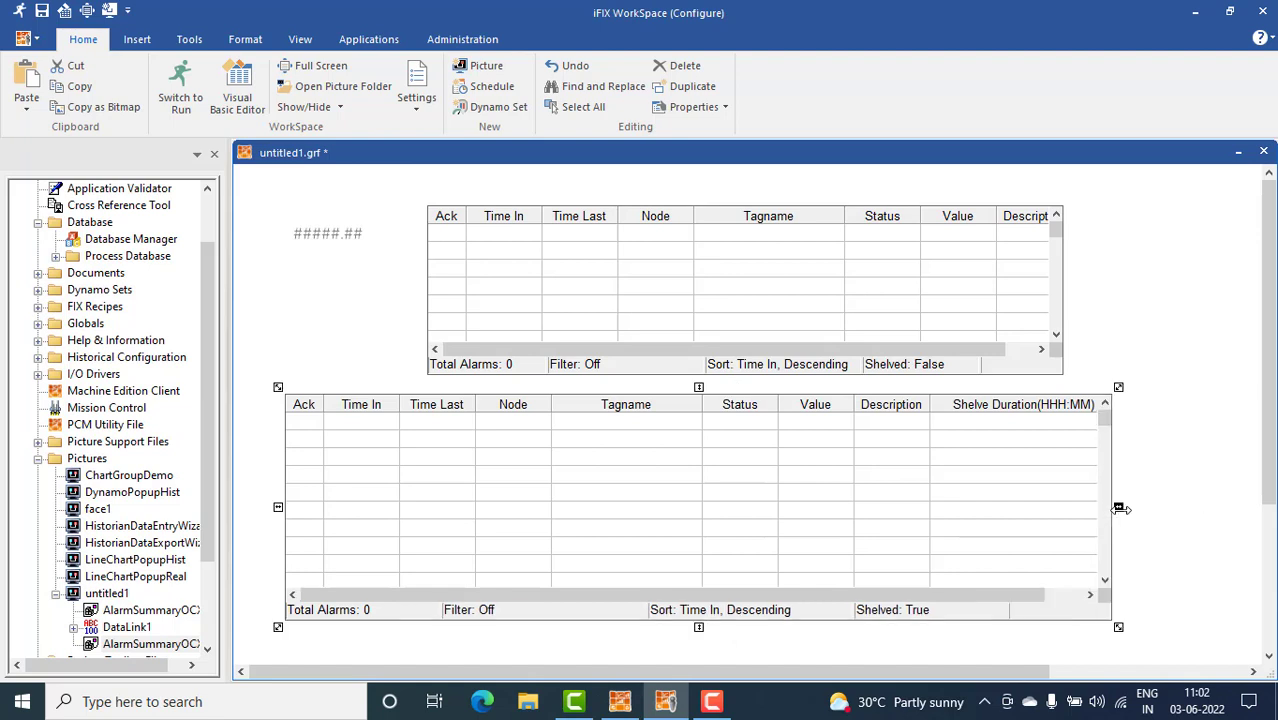
# Step: In run mode, set the ALARMS value to 0 through the slider entry and acknowledge its alarm in the upper summary
pyautogui.click(174, 77)
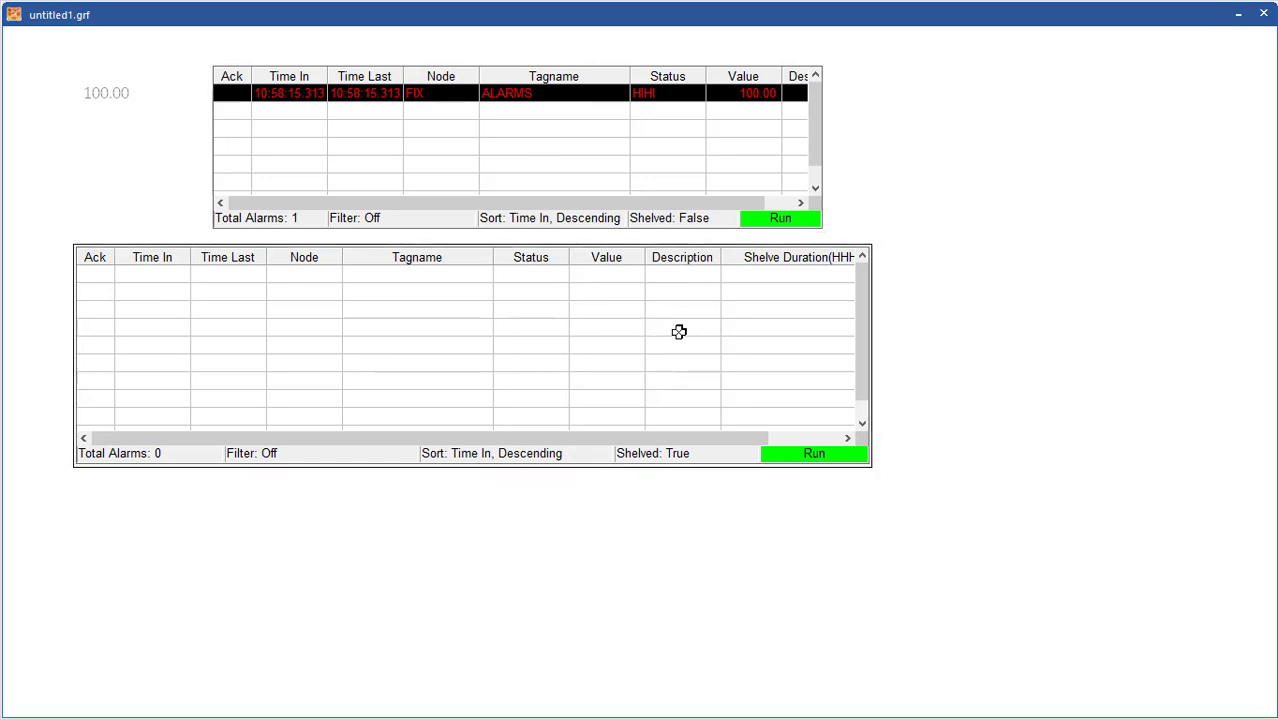
pyautogui.click(107, 98)
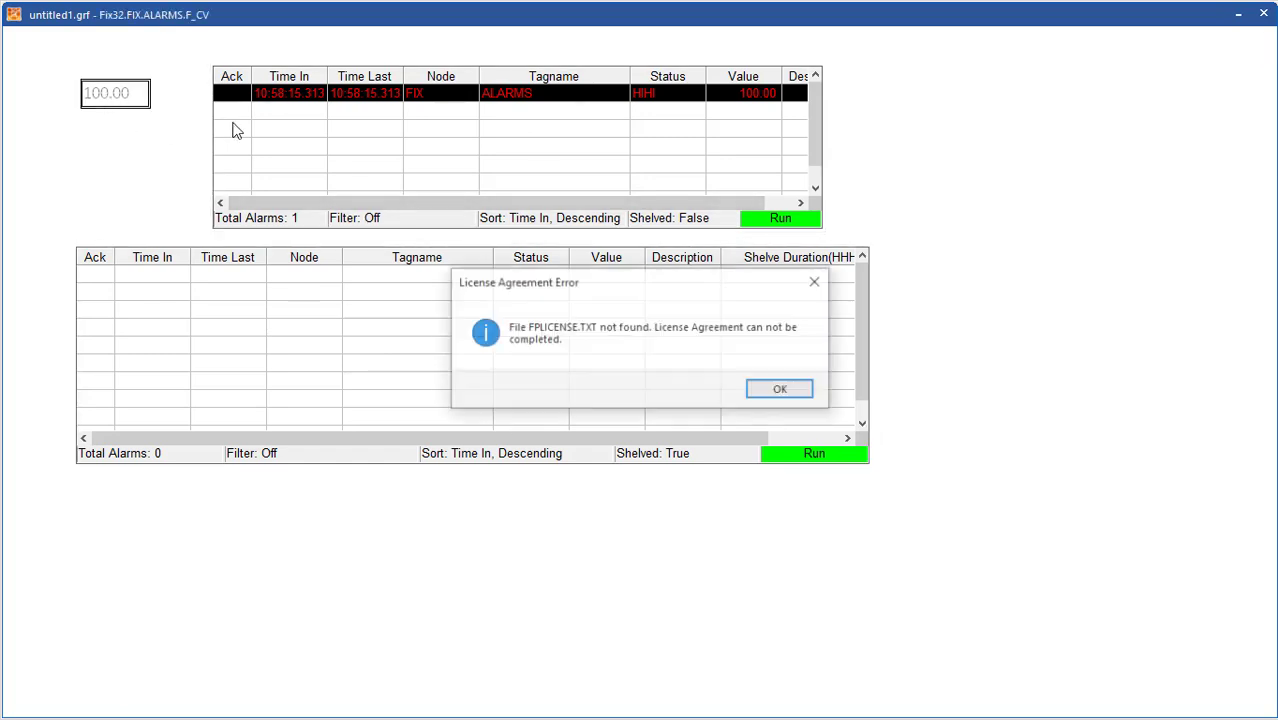
pyautogui.click(782, 391)
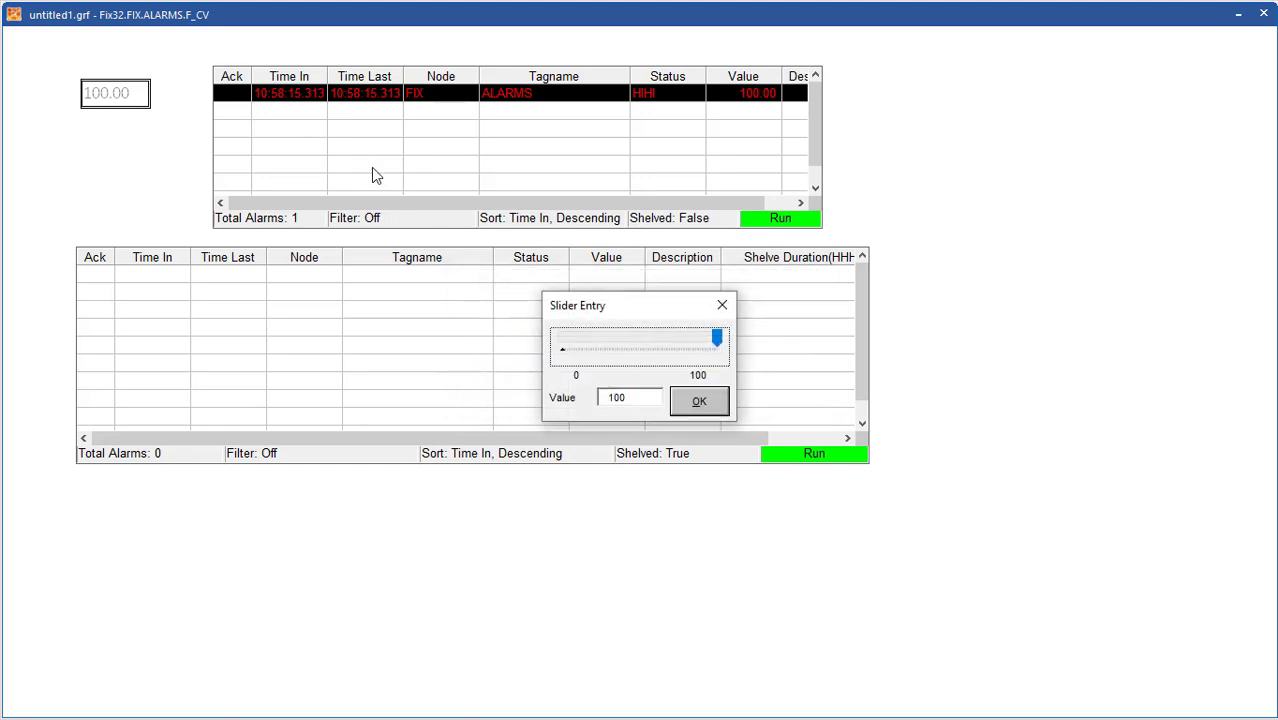
pyautogui.moveTo(717, 340); pyautogui.dragTo(124, 414)
pyautogui.click(697, 401)
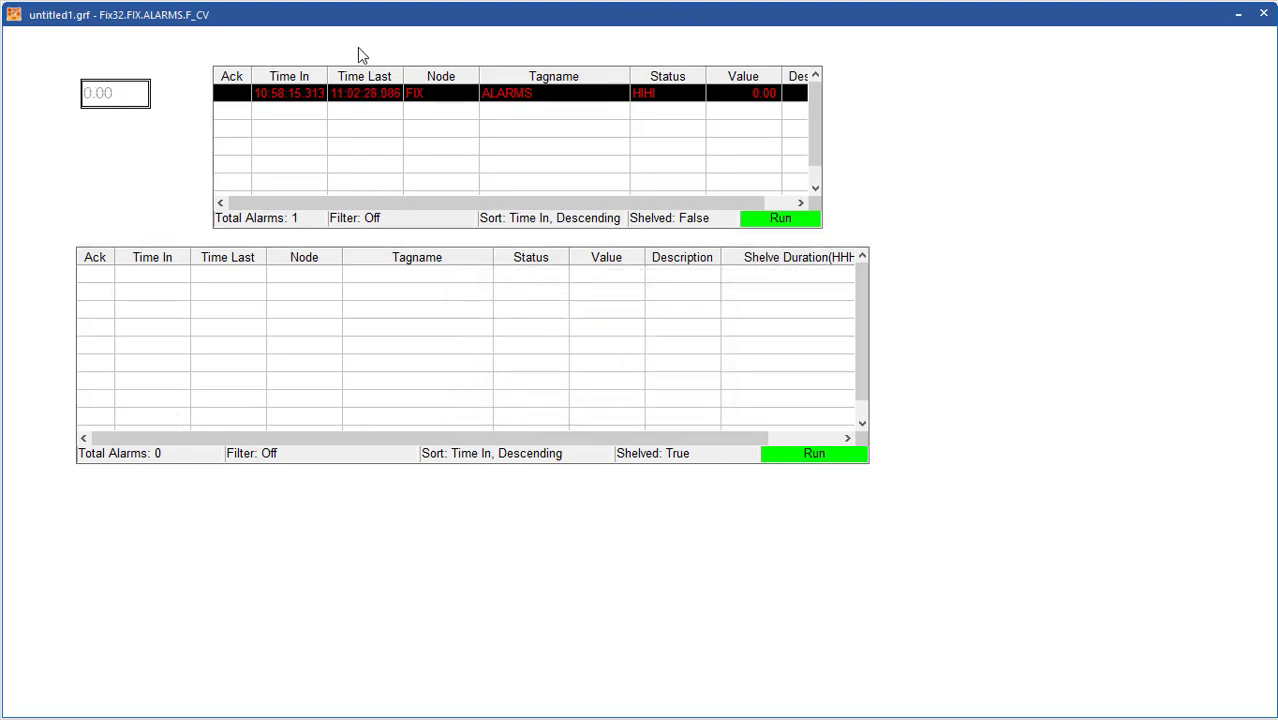
pyautogui.click(229, 93)
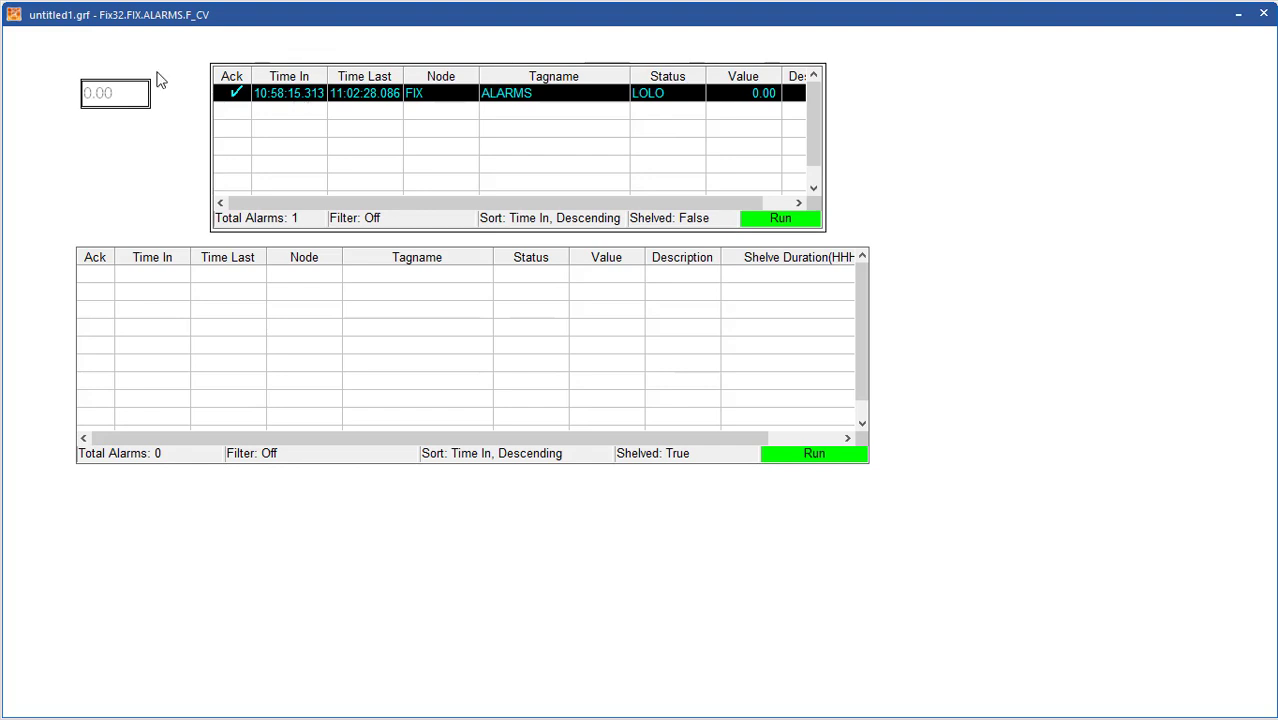
# Step: Raise the ALARMS value to 100 through the slider entry and close the entry
pyautogui.click(131, 104)
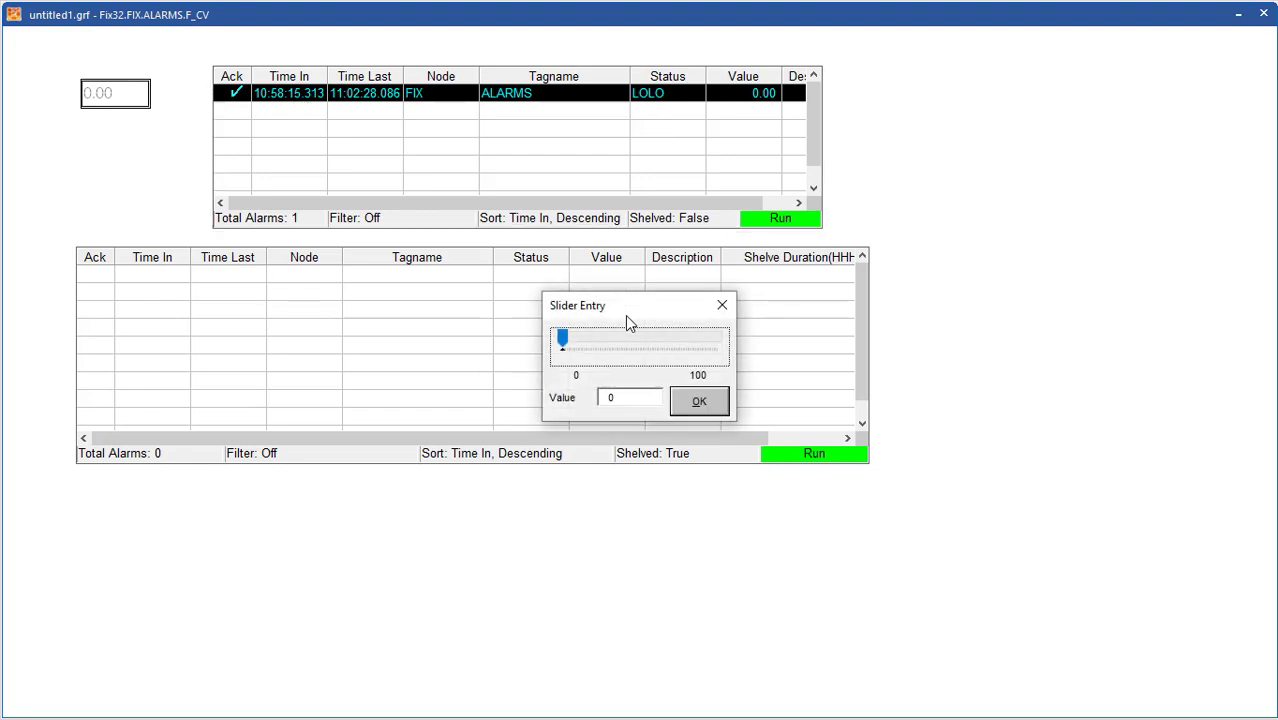
pyautogui.moveTo(625, 305); pyautogui.dragTo(938, 594)
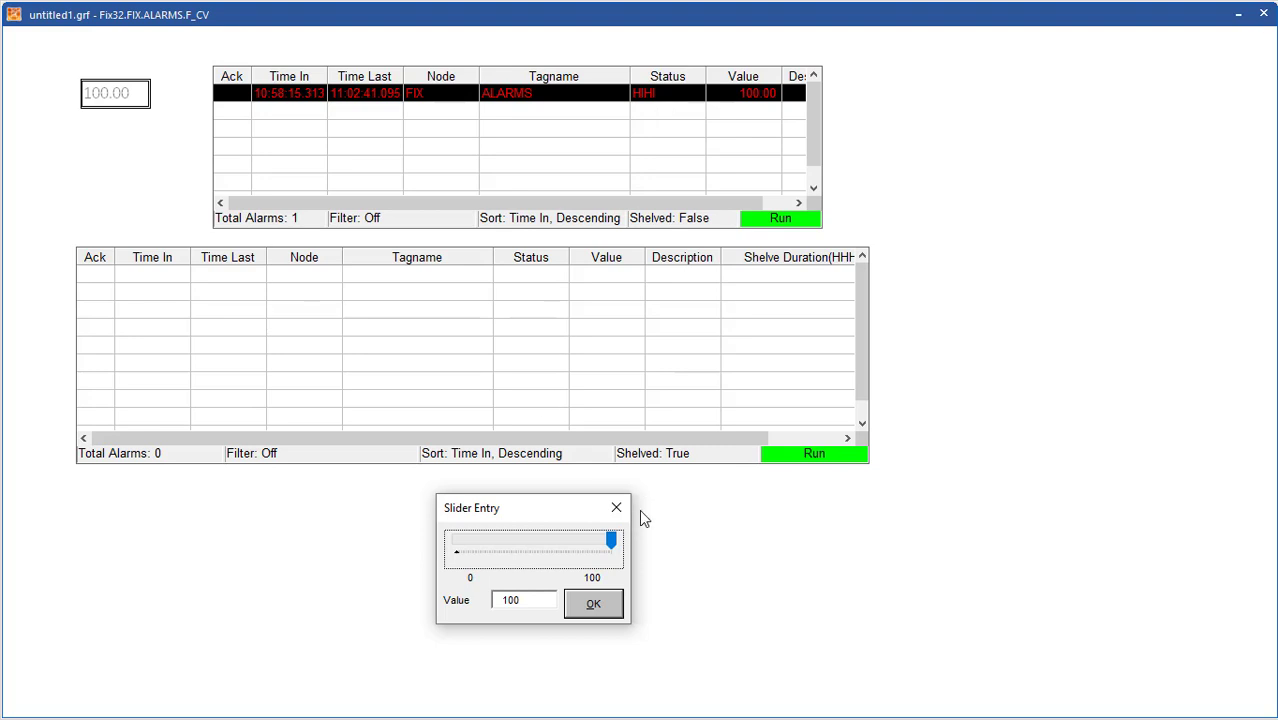
pyautogui.click(587, 608)
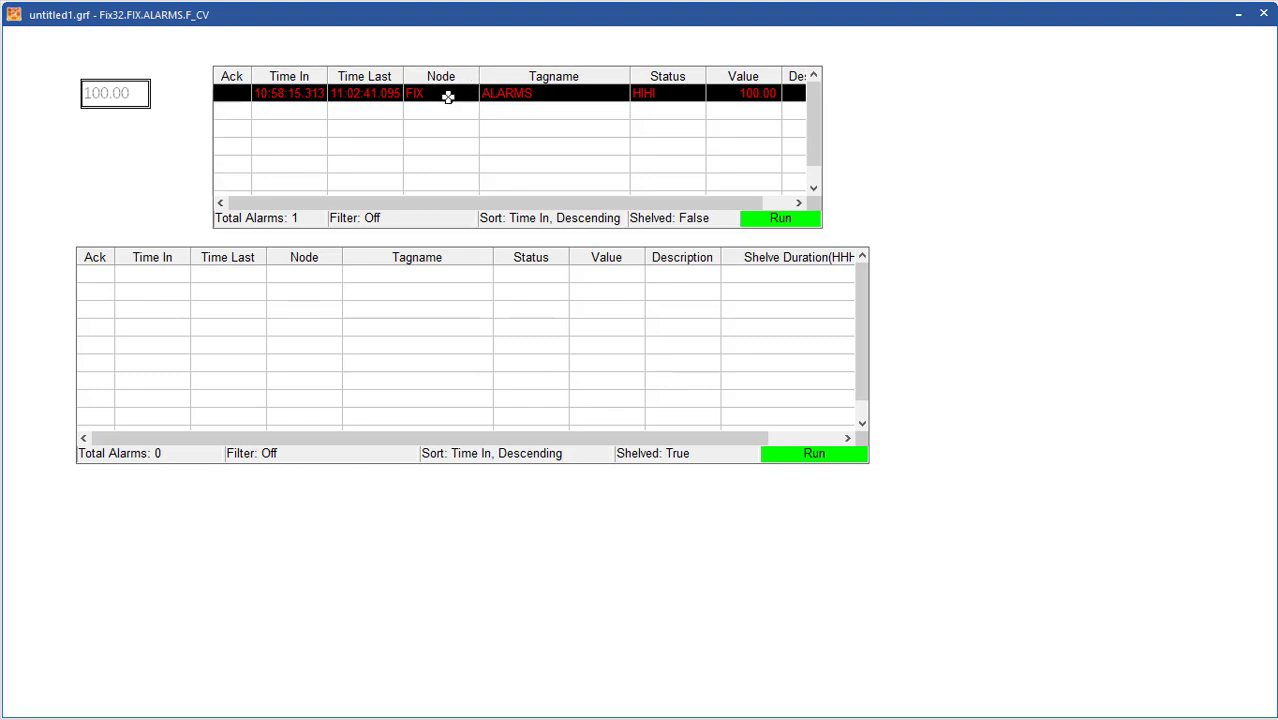
# Step: Shelve the ALARMS alarm from the upper summary using the preset duration Preset1 (1 Minutes)
pyautogui.rightClick(310, 94)
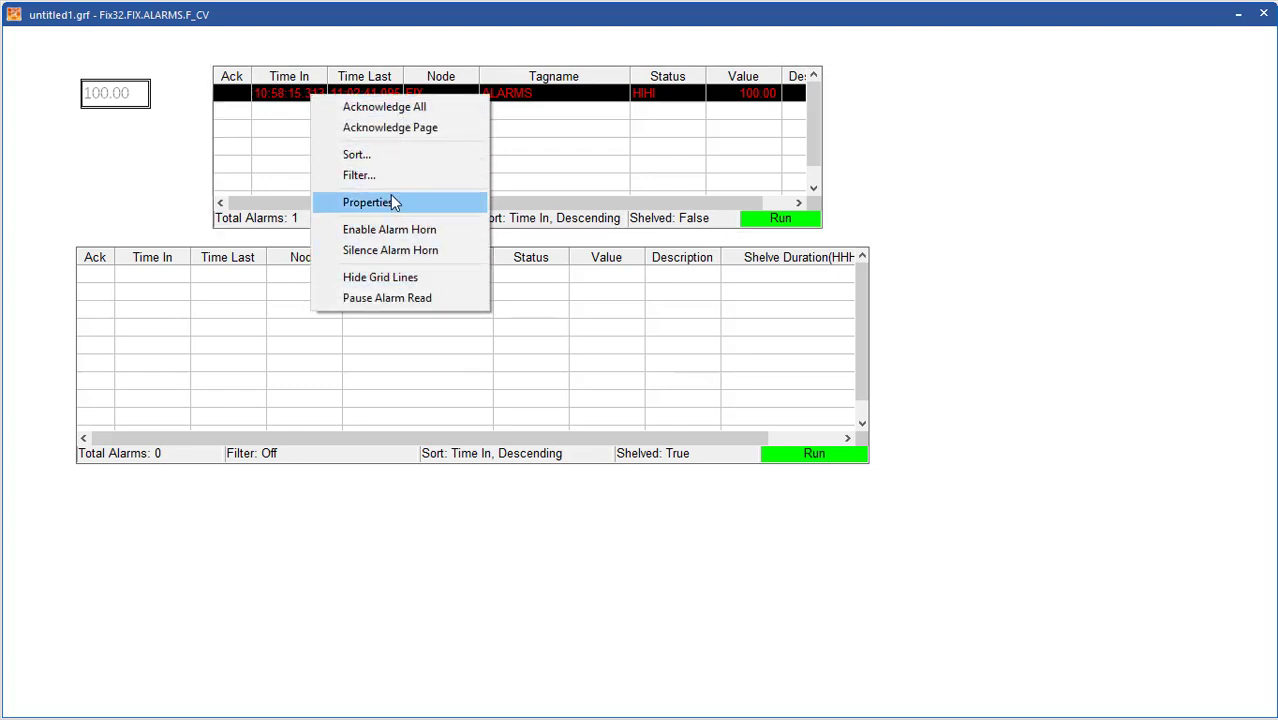
pyautogui.click(266, 96)
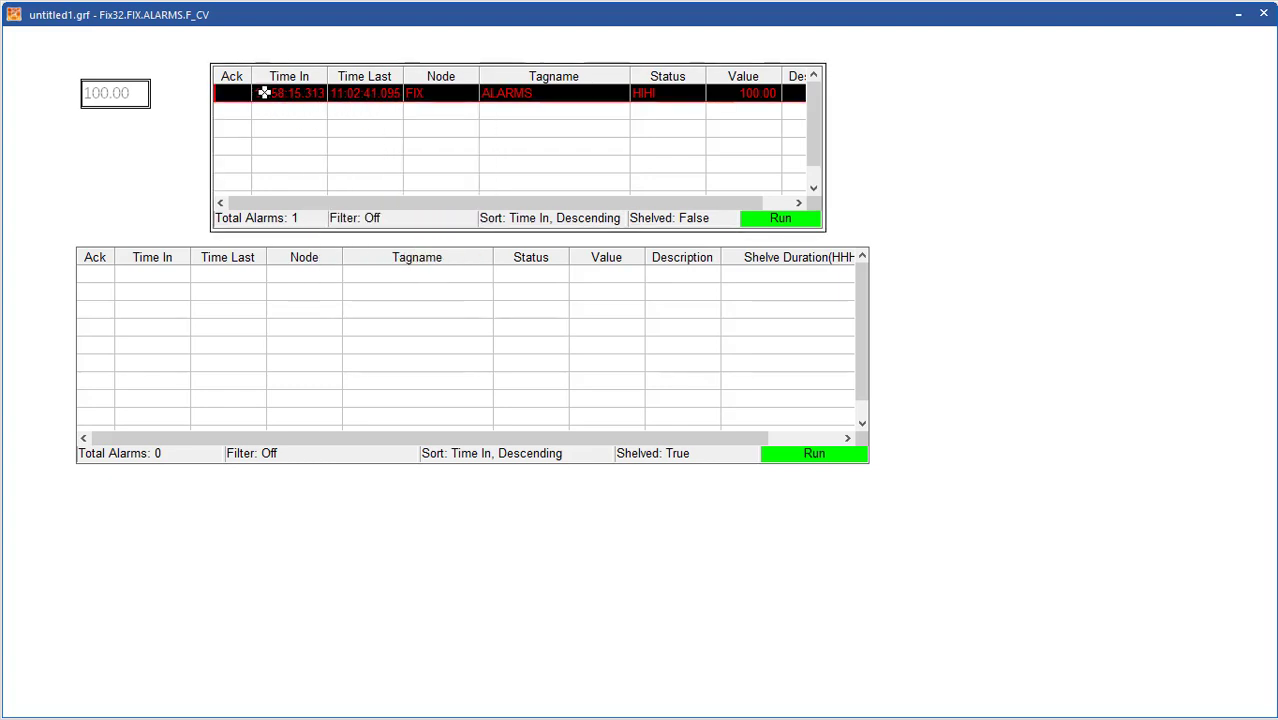
pyautogui.rightClick(266, 96)
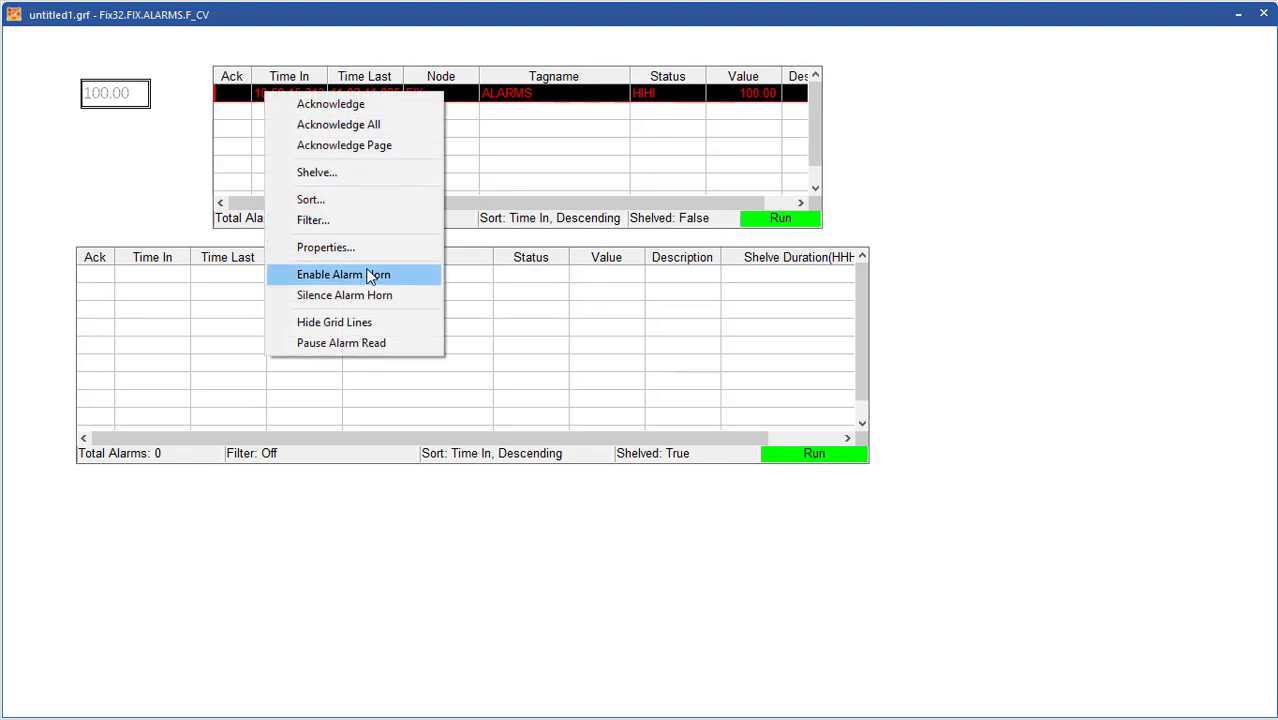
pyautogui.click(377, 180)
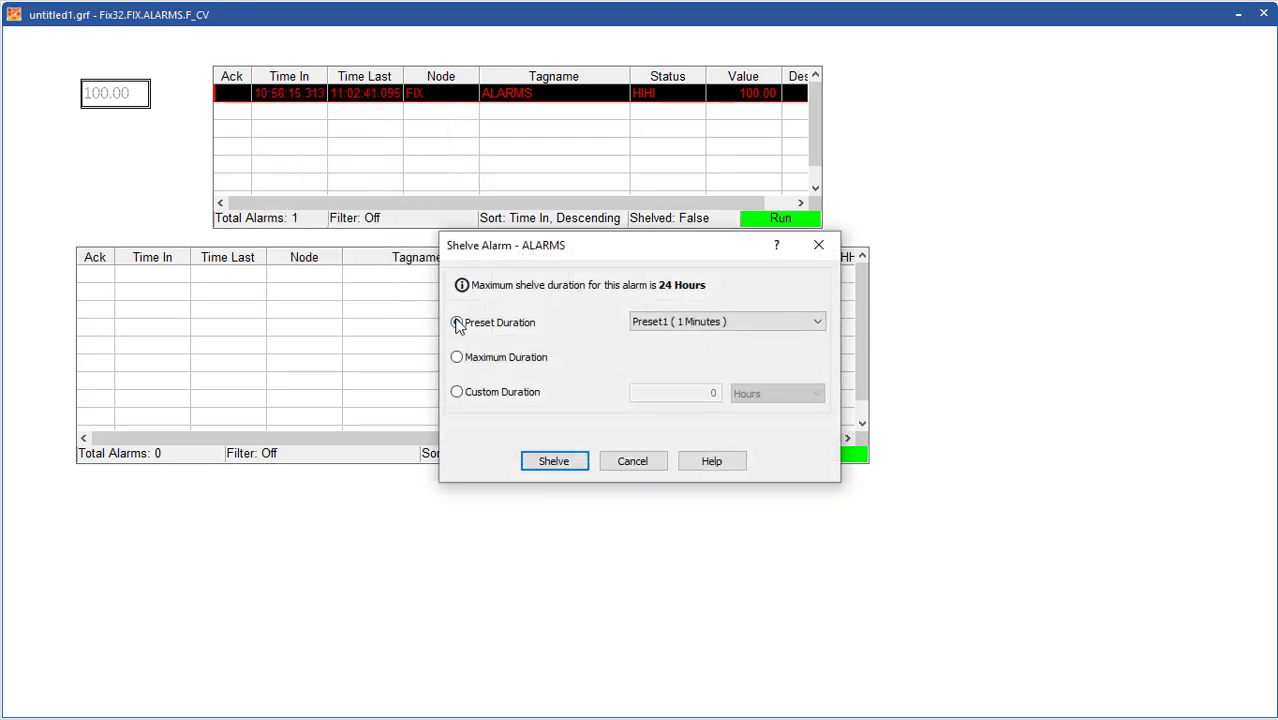
pyautogui.click(456, 323)
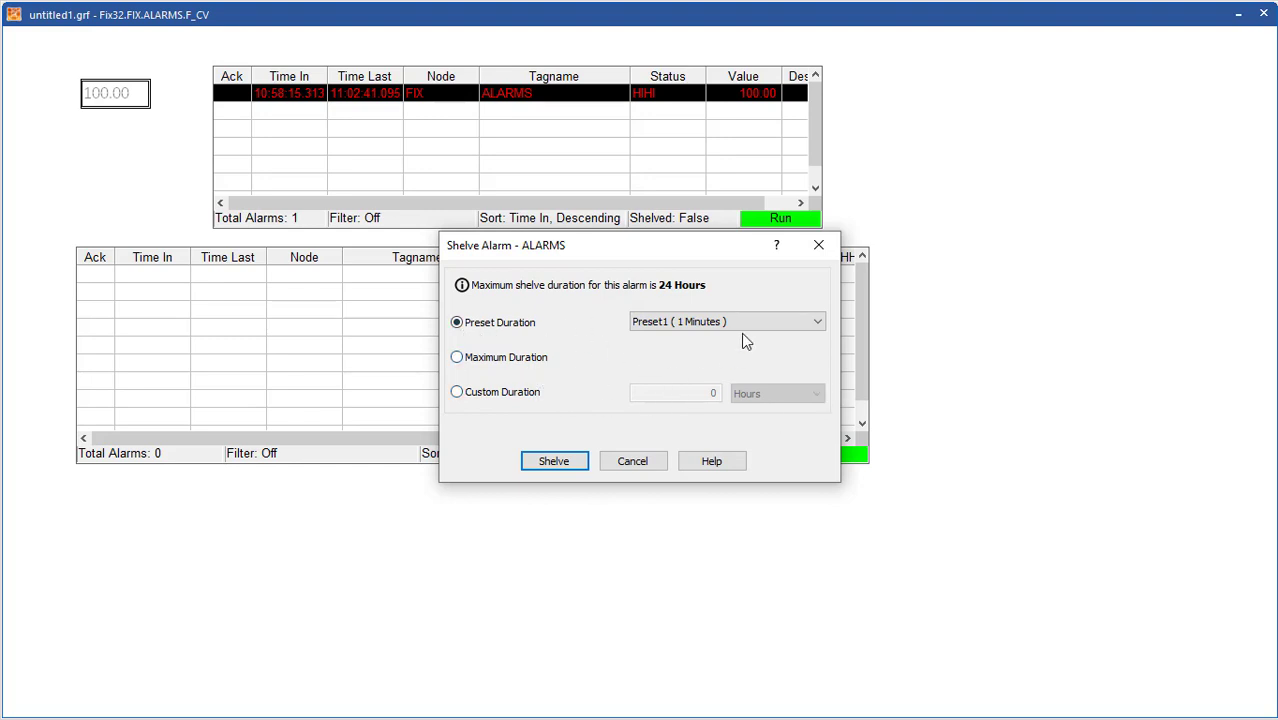
pyautogui.click(545, 465)
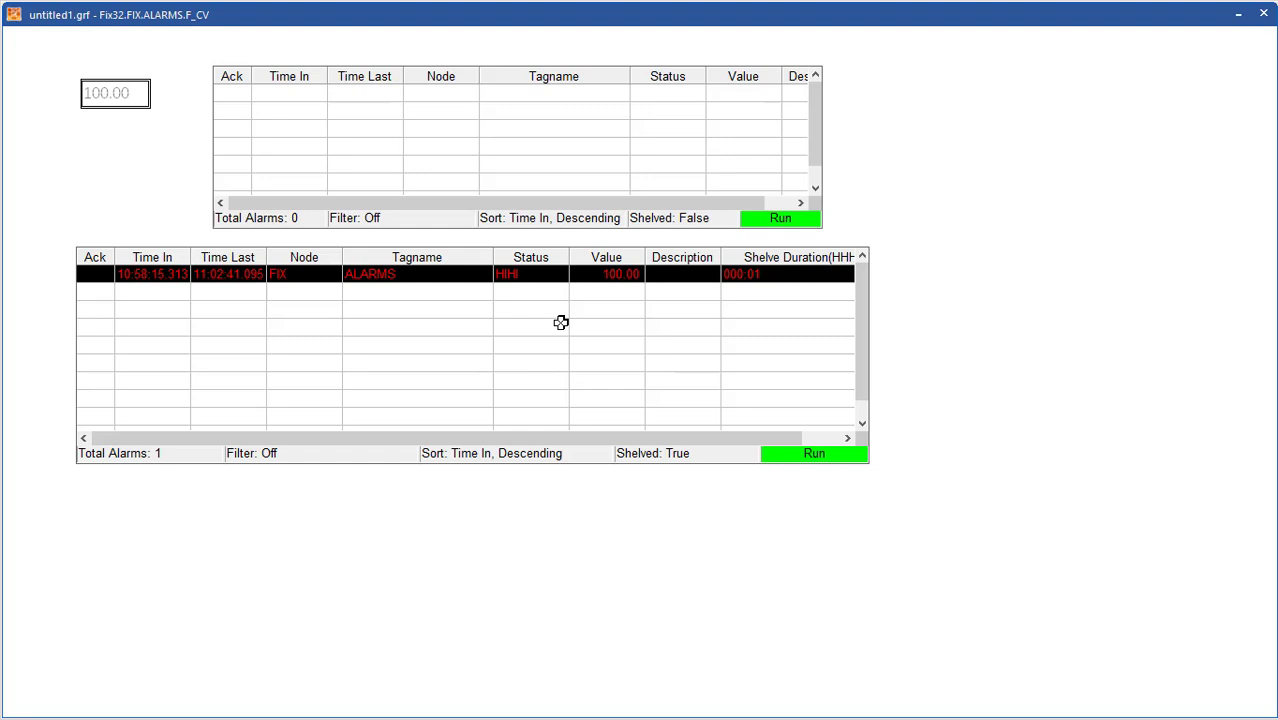
pyautogui.click(459, 310)
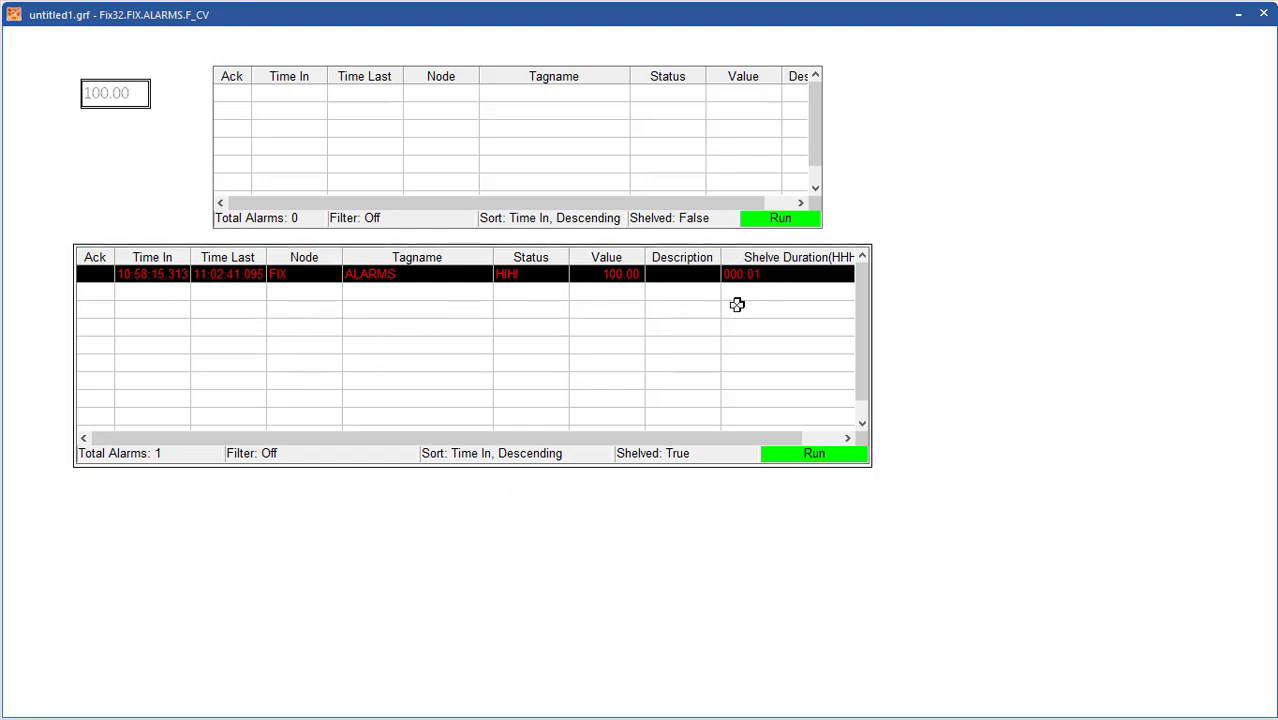
pyautogui.click(739, 289)
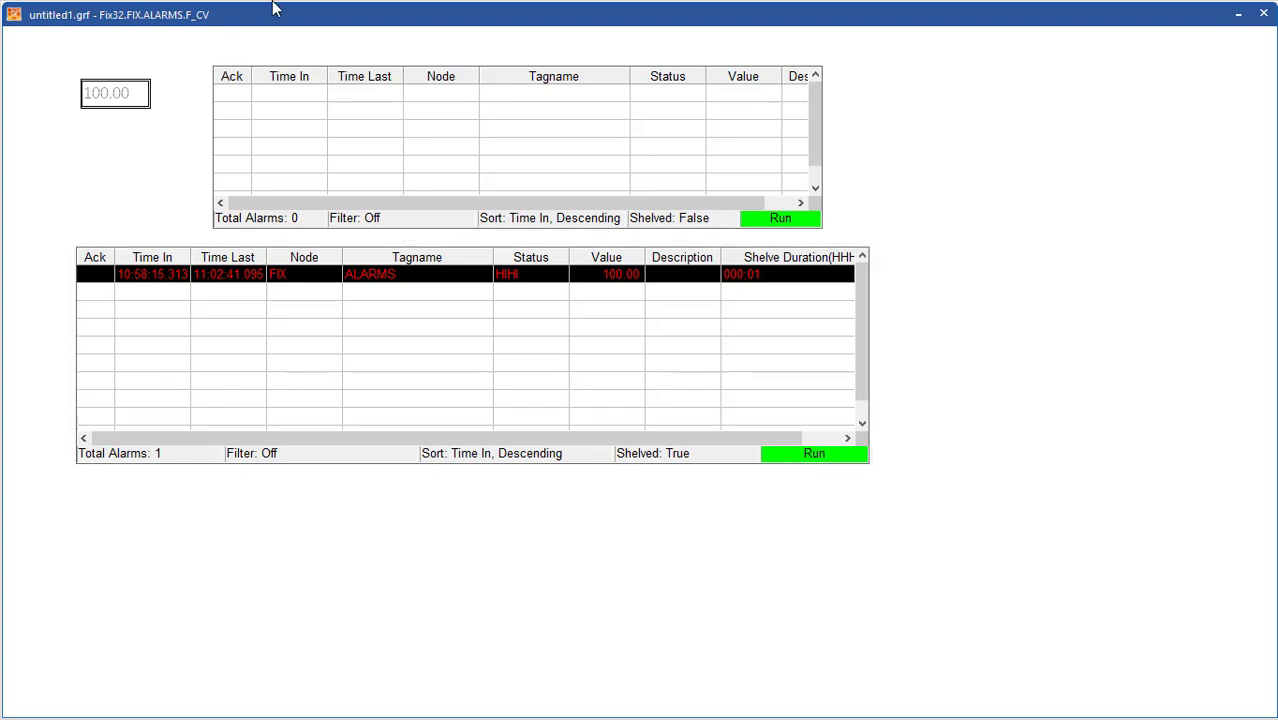
# Step: Lower the ALARMS value to 0 through the slider entry and switch the picture back to configure mode
pyautogui.click(106, 95)
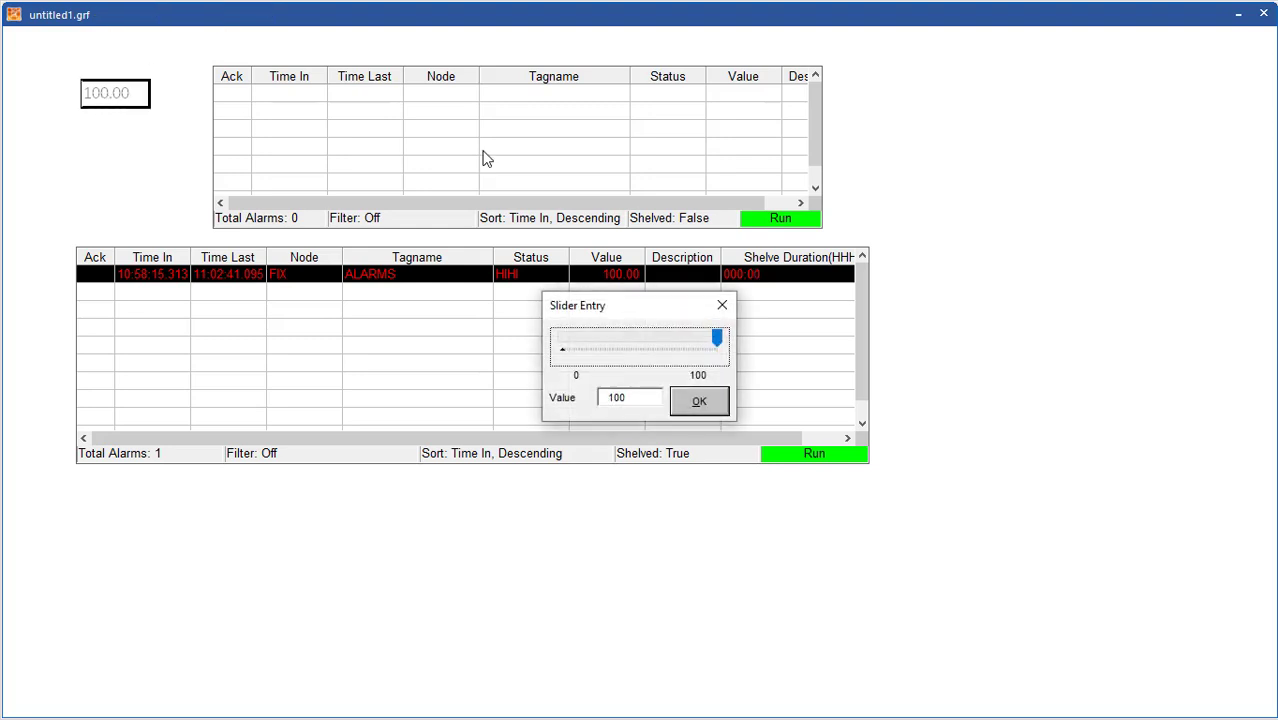
pyautogui.moveTo(626, 310); pyautogui.dragTo(543, 551)
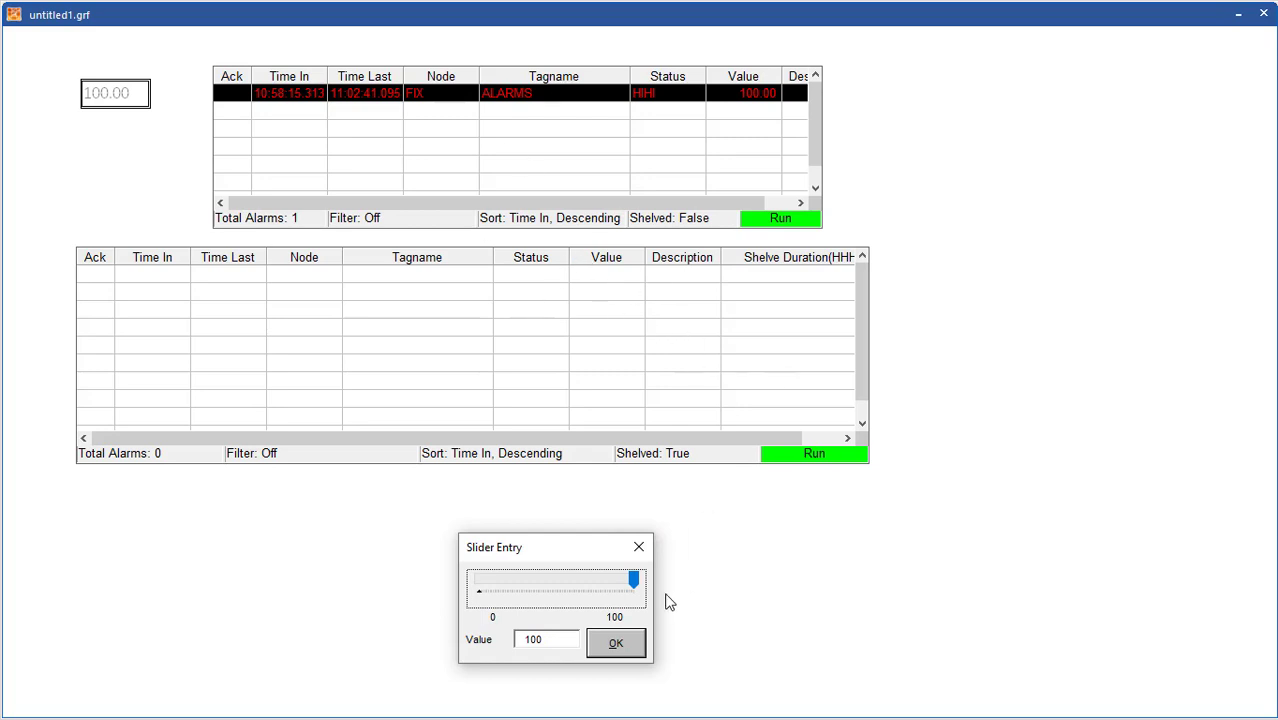
pyautogui.moveTo(634, 580); pyautogui.dragTo(282, 634)
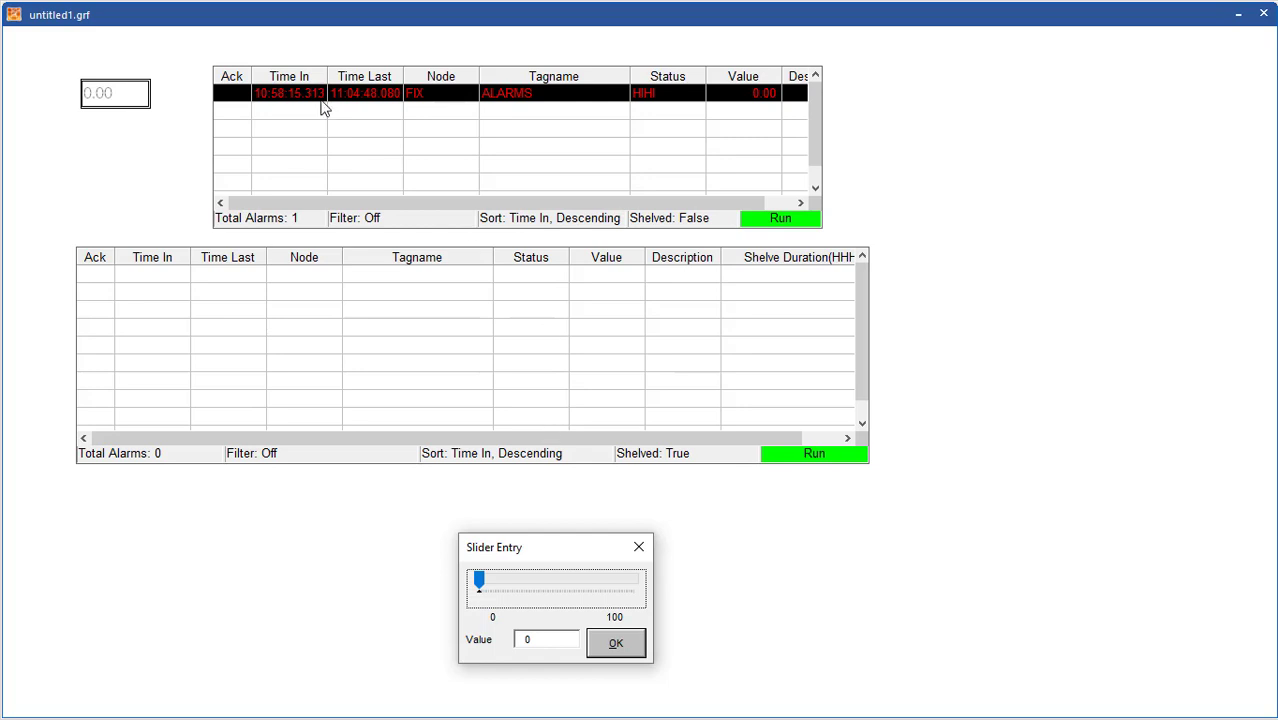
pyautogui.click(613, 642)
pyautogui.click(233, 94)
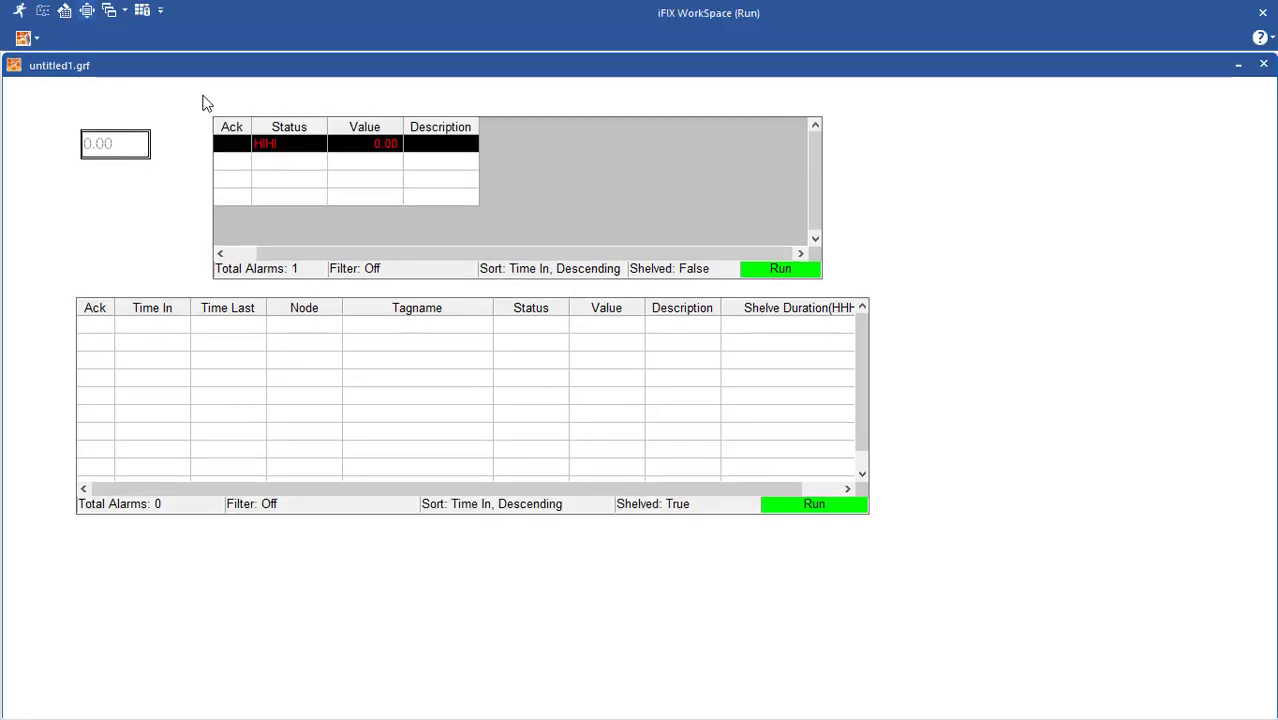
pyautogui.click(20, 10)
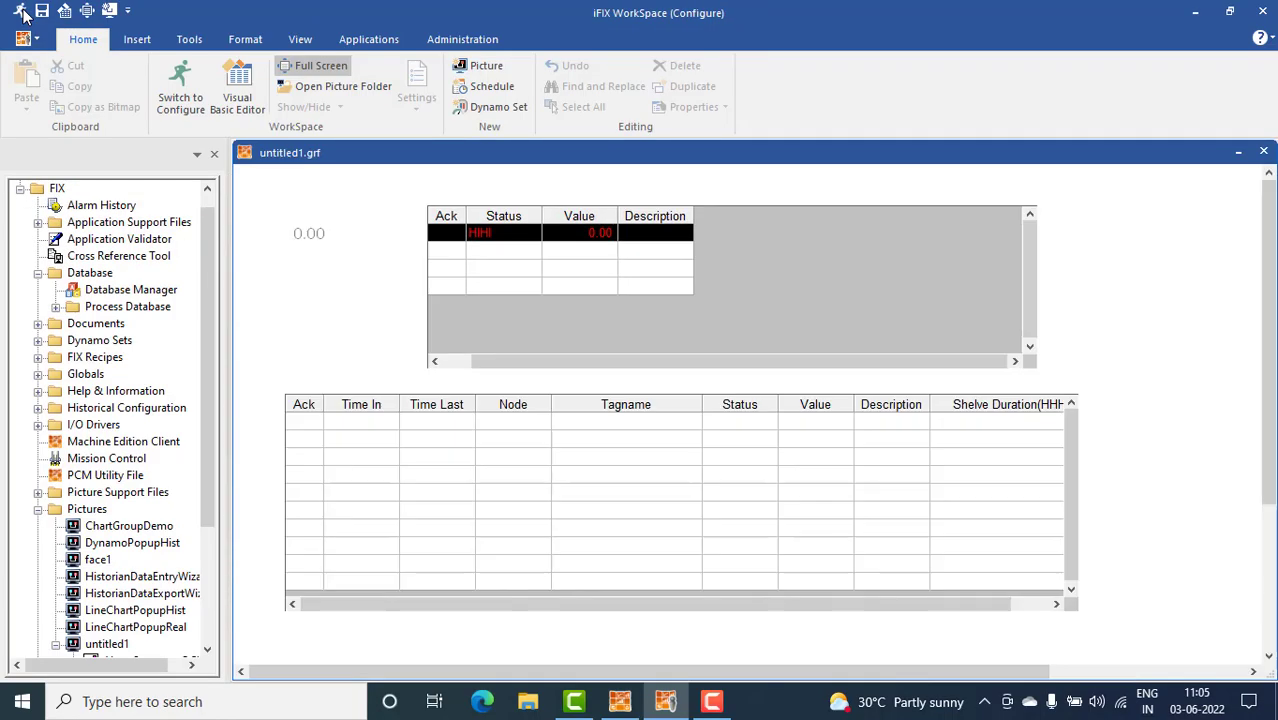